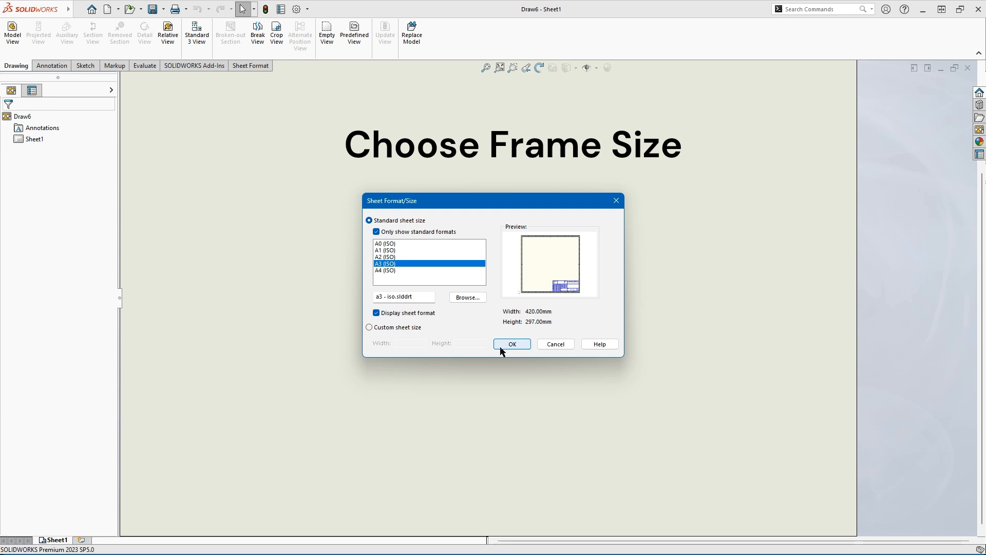
- Create the drawing on a standard A3 (ISO) sheet and open its sheet format for editing
left_click(501, 345)
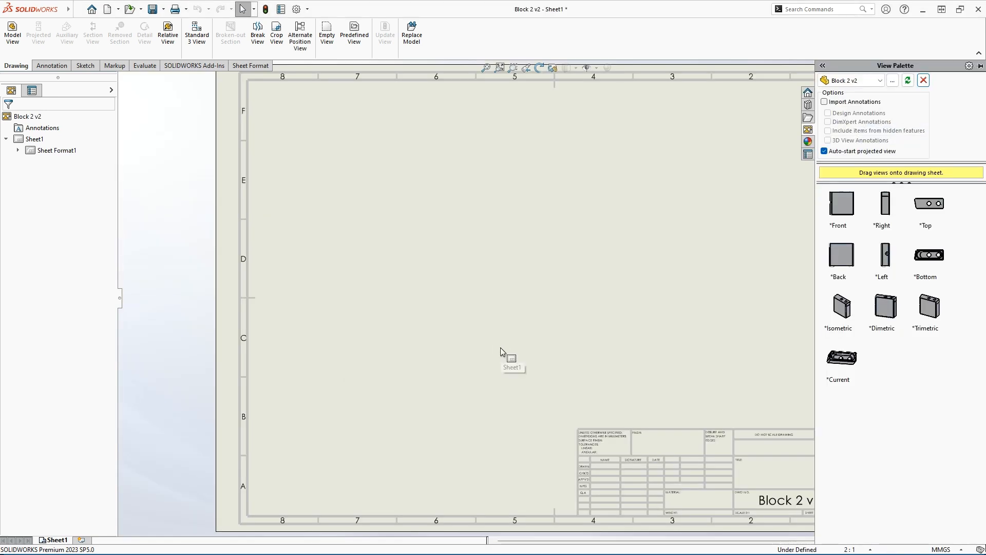
double_click(42, 152)
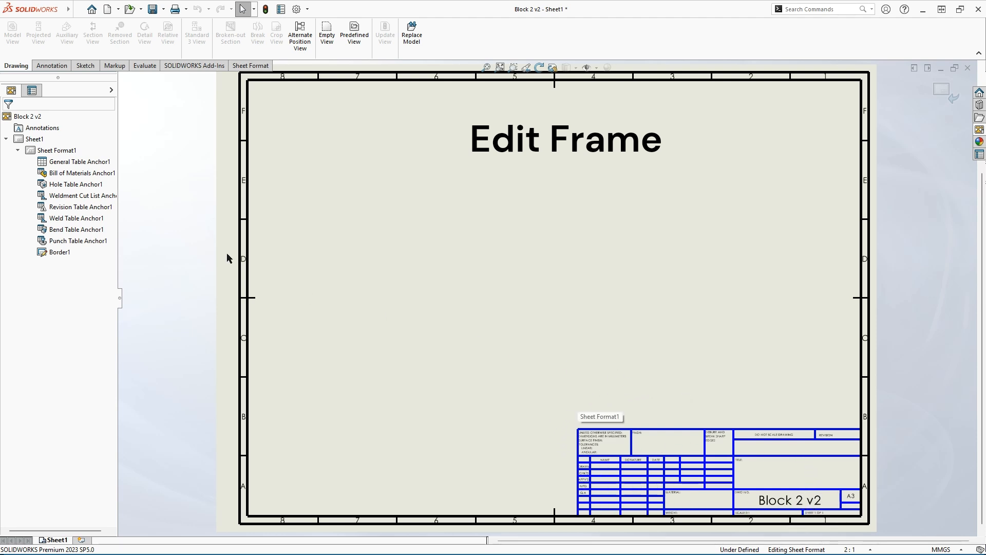
- Review the scale, projection type and format settings in Sheet1's sheet properties without changing them
right_click(34, 139)
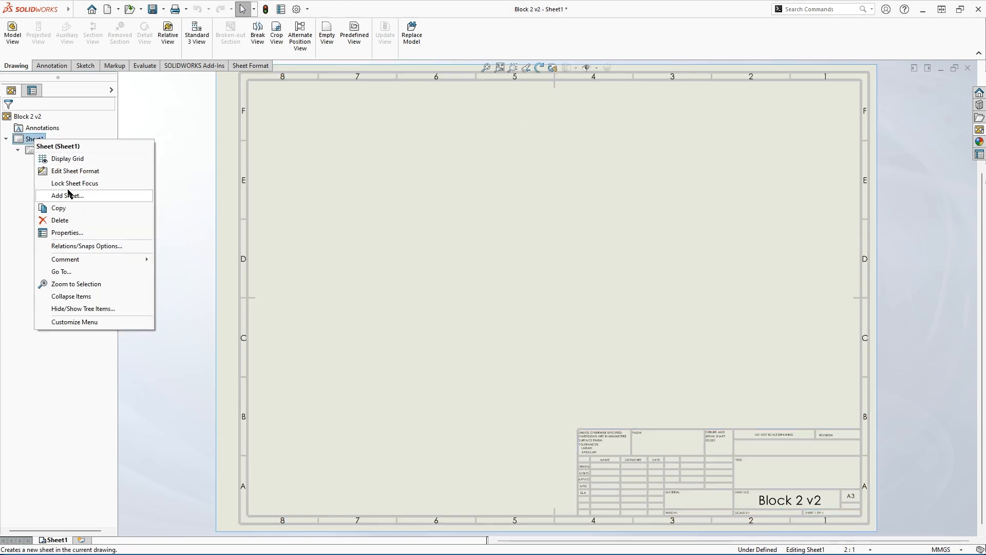
left_click(69, 233)
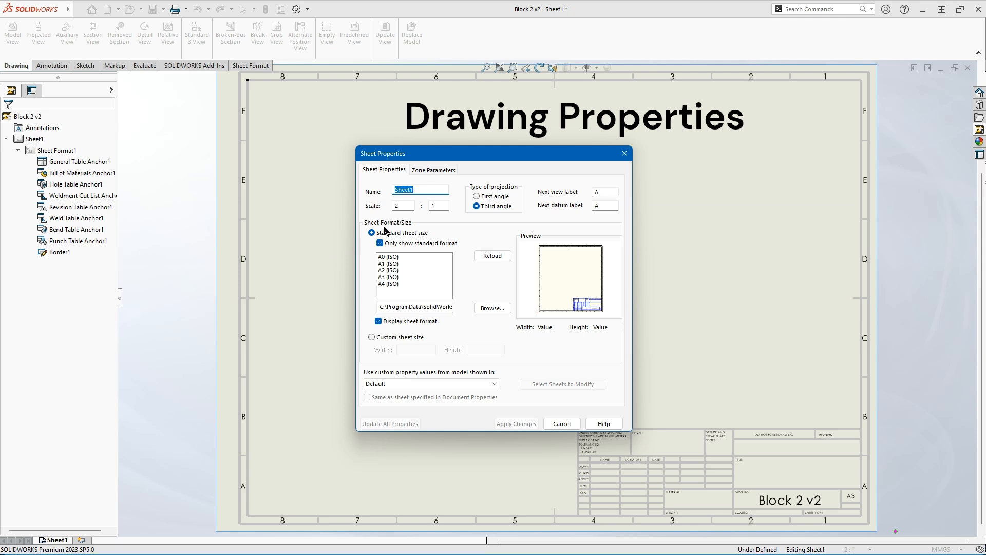
left_click(409, 204)
left_click(563, 422)
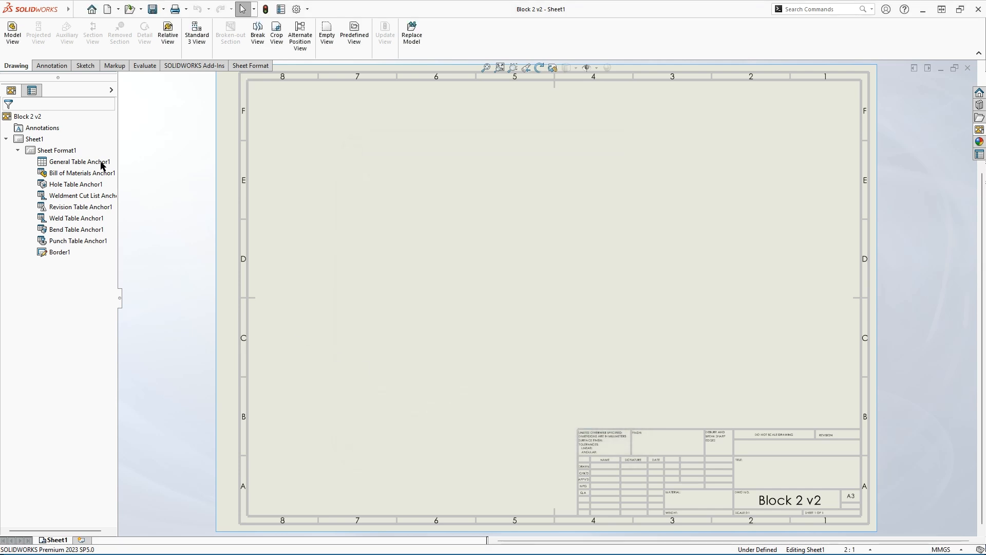
- Place the Front view of Block 2 v2 in the upper-left area of the sheet, without adding projected views
left_click(980, 135)
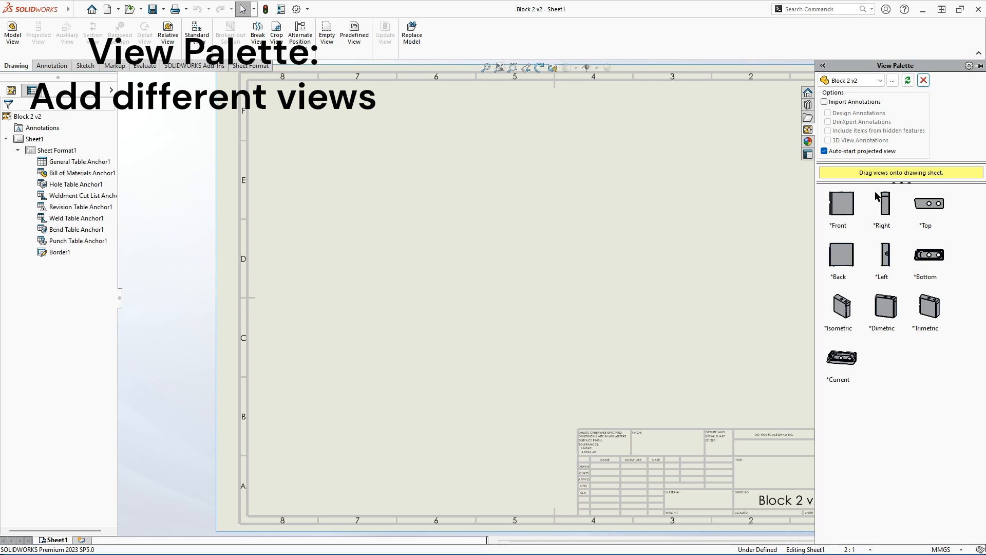
left_click_drag(848, 203, 451, 210)
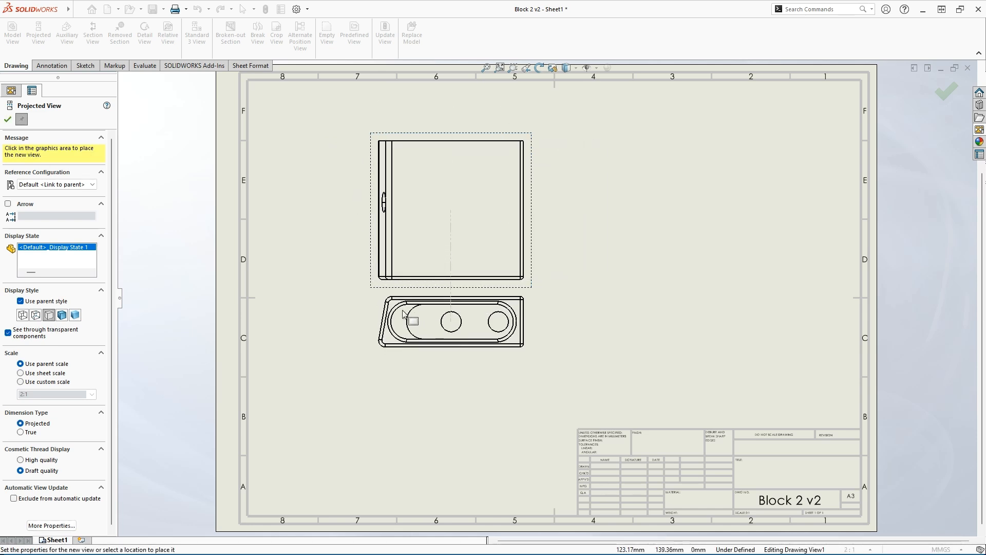
key("Escape")
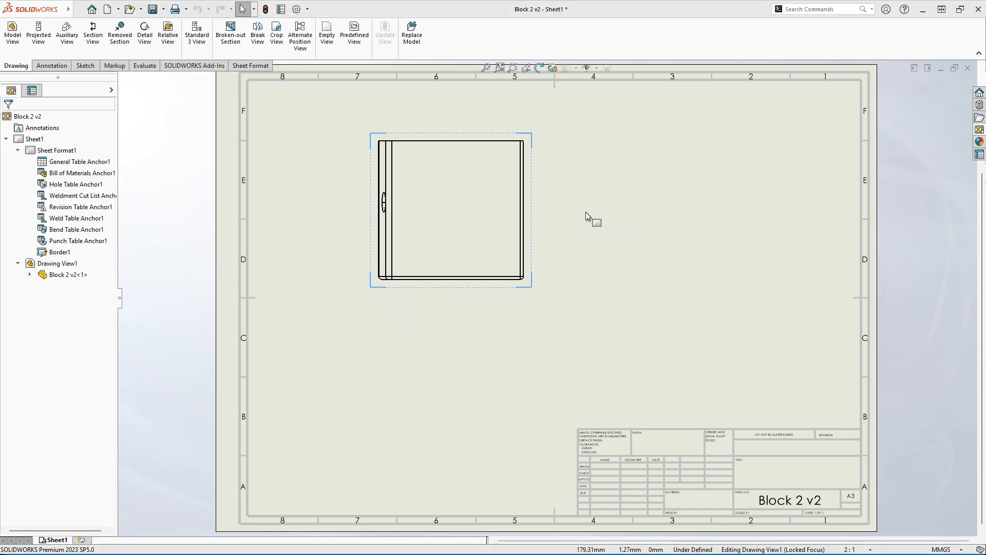
- Try the Left, Bottom, Top and Right orientations on the placed view and return it to Front
left_click(431, 212)
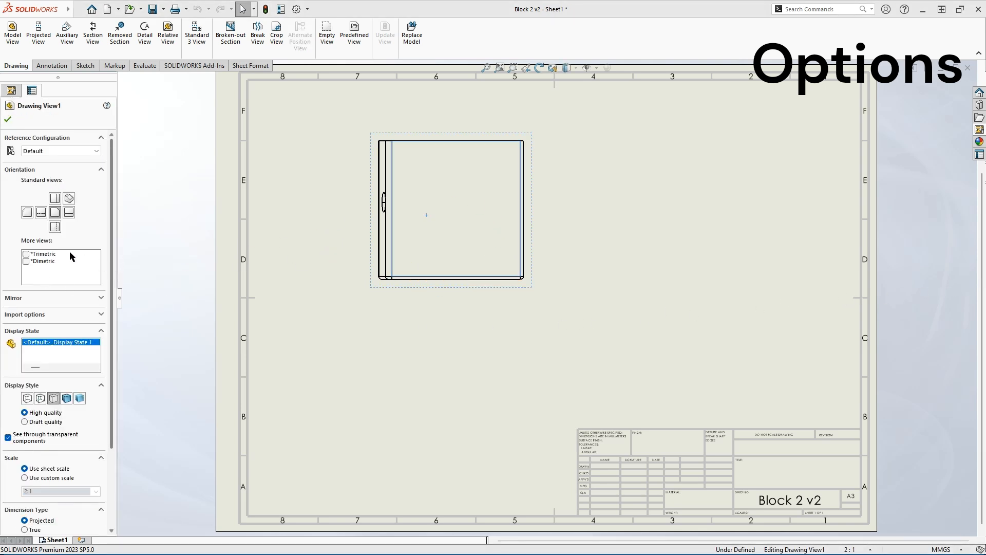
left_click(40, 213)
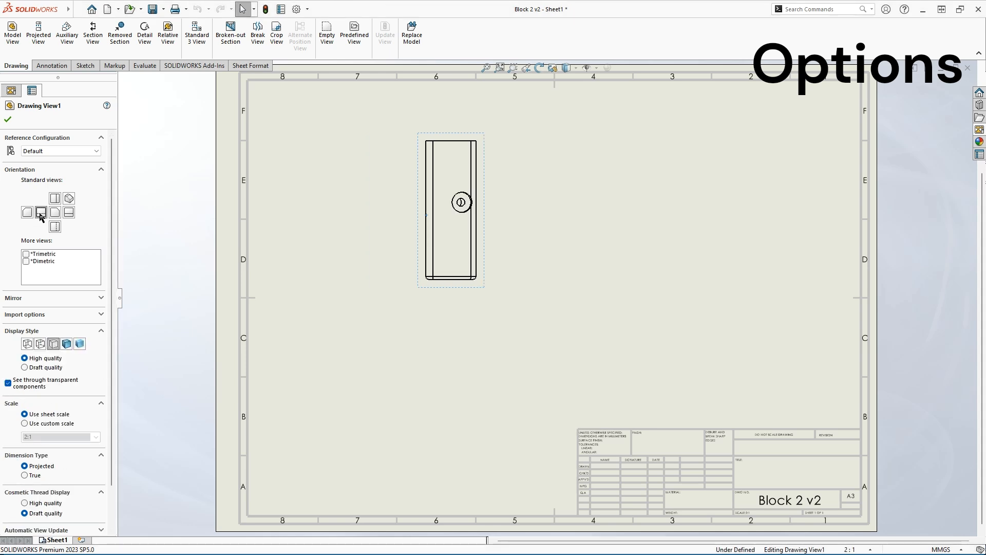
left_click(69, 215)
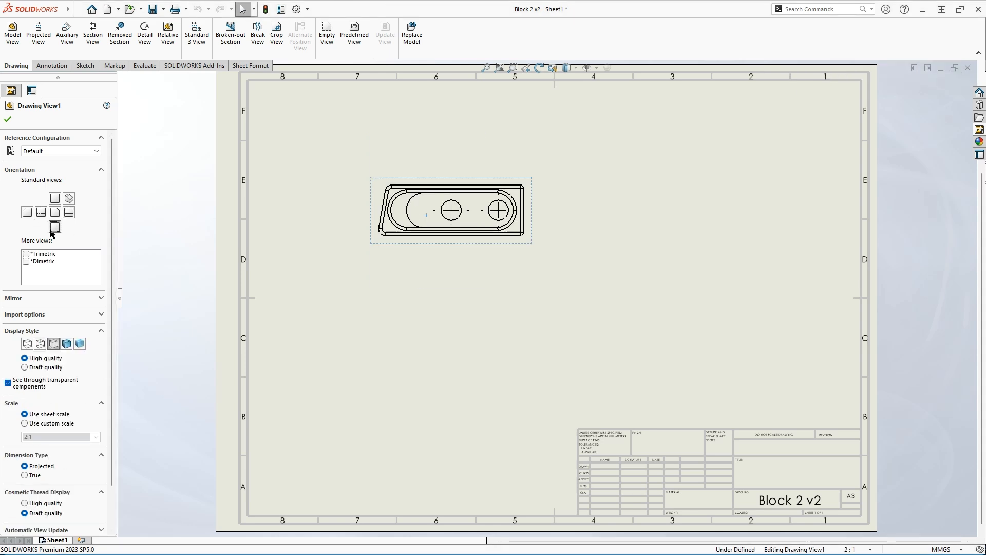
left_click(54, 199)
left_click(68, 214)
left_click(54, 214)
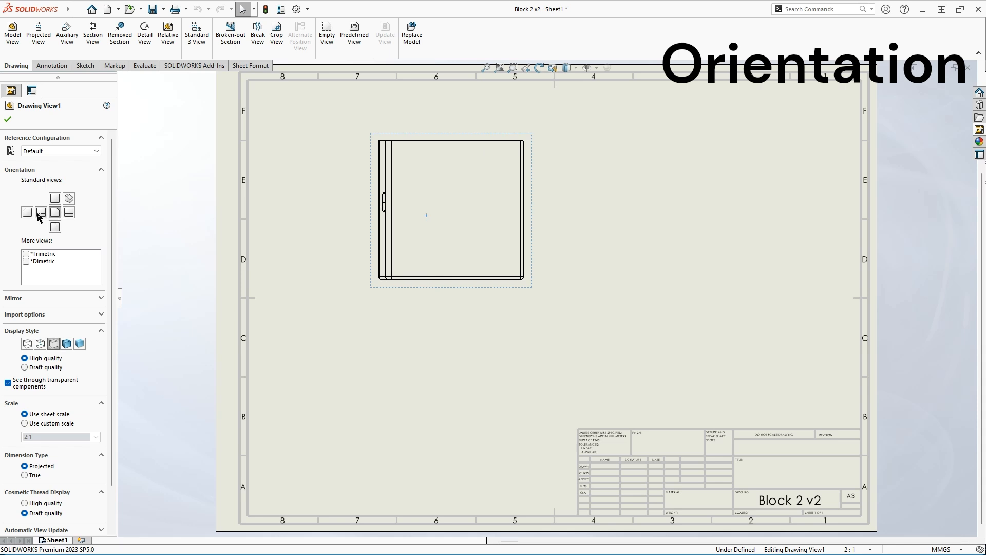
left_click(39, 214)
left_click(56, 226)
left_click(70, 216)
left_click(54, 200)
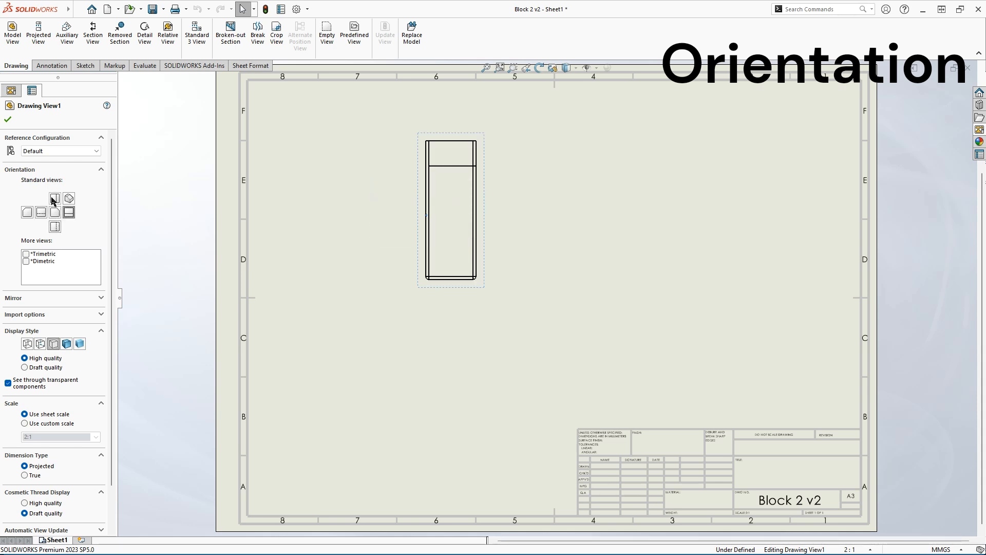
left_click(55, 199)
left_click(56, 227)
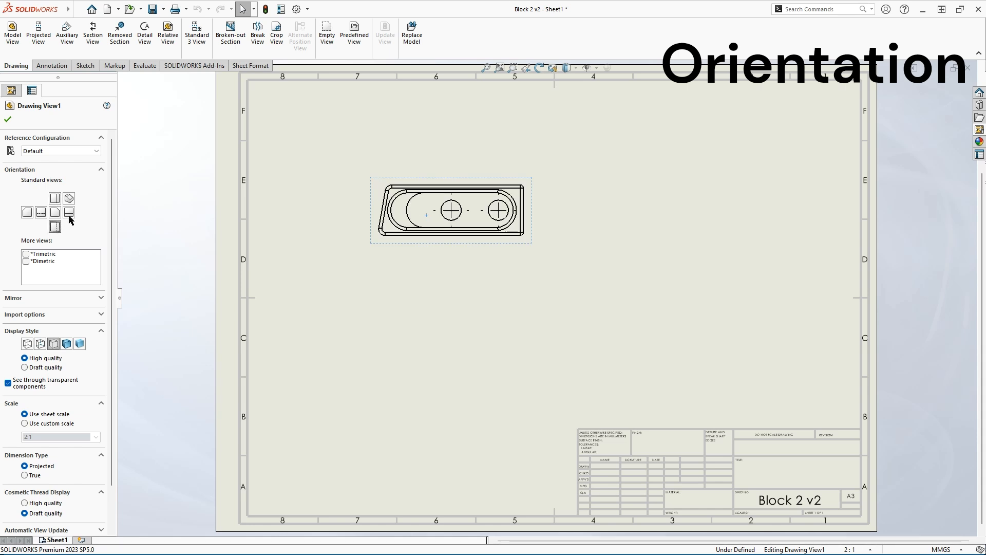
left_click(41, 216)
left_click(55, 213)
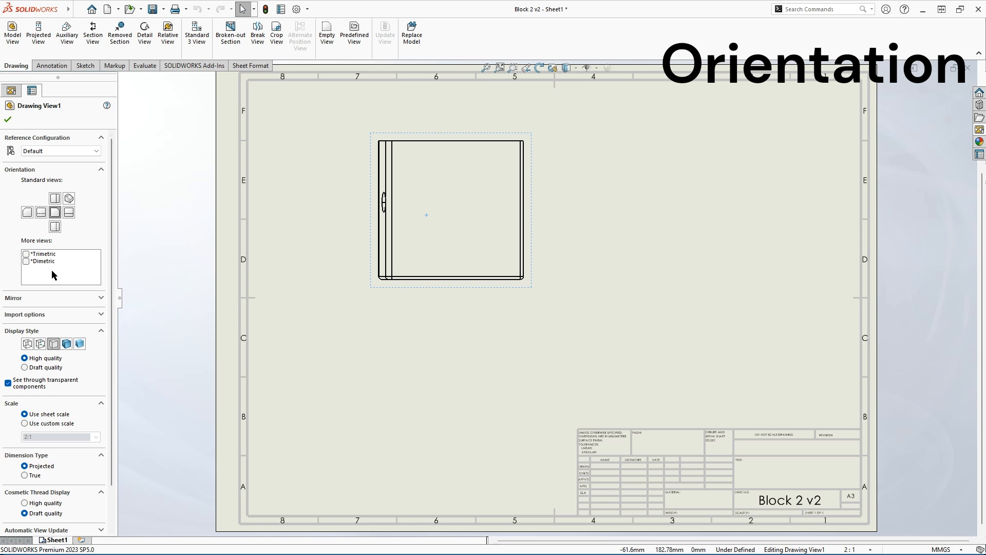
- Try the wireframe, hidden-lines-visible and both shaded display styles on the front view, then restore Hidden Lines Removed
left_click(27, 344)
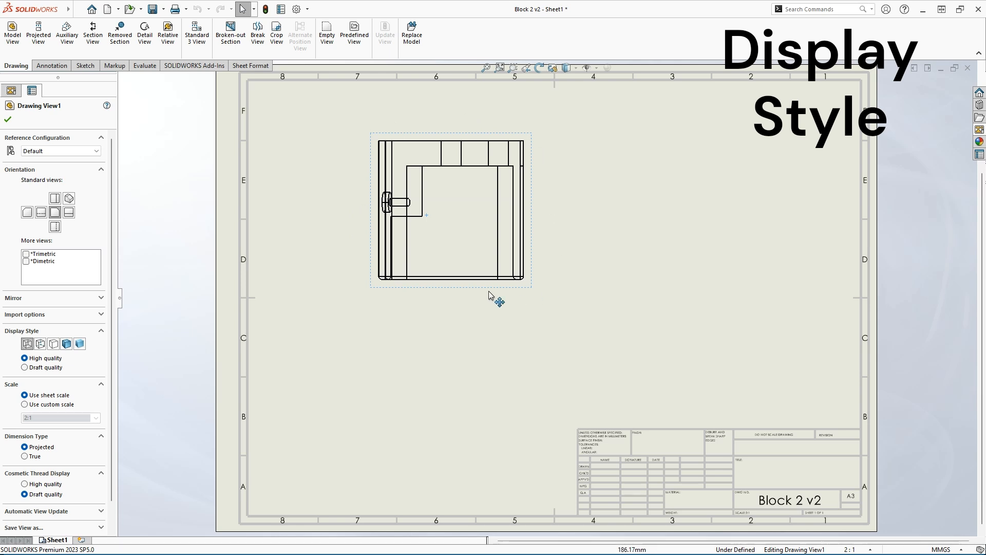
left_click(38, 345)
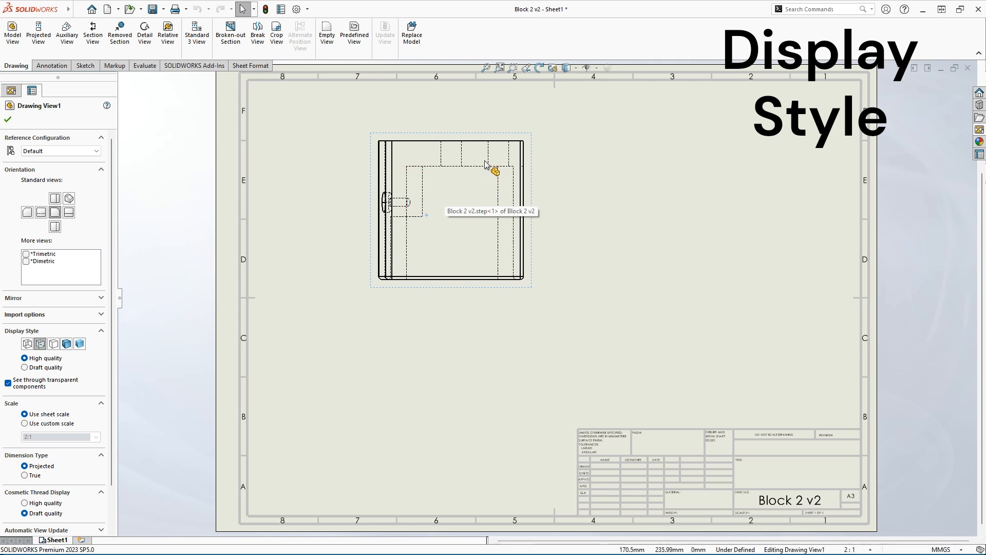
left_click(65, 344)
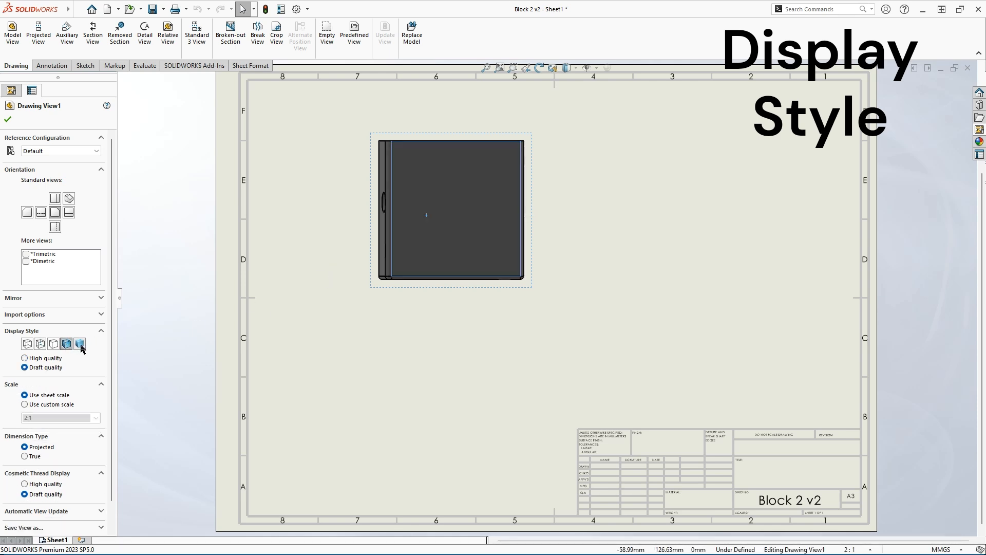
left_click(80, 345)
left_click(68, 345)
left_click(80, 345)
left_click(52, 347)
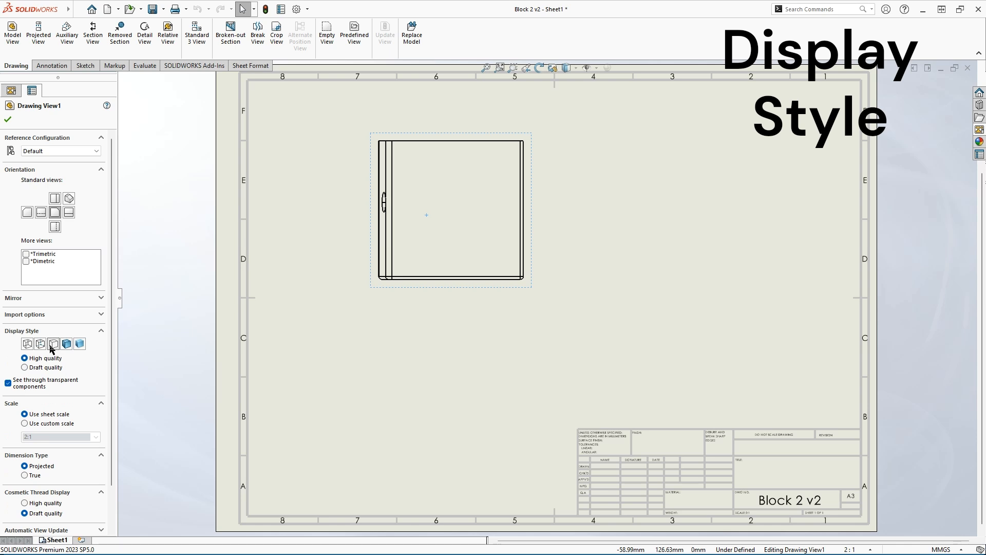
- Try custom scales of 3:1 and 1:2 on the front view and return it to the sheet scale
scroll(62, 329, "down", 2)
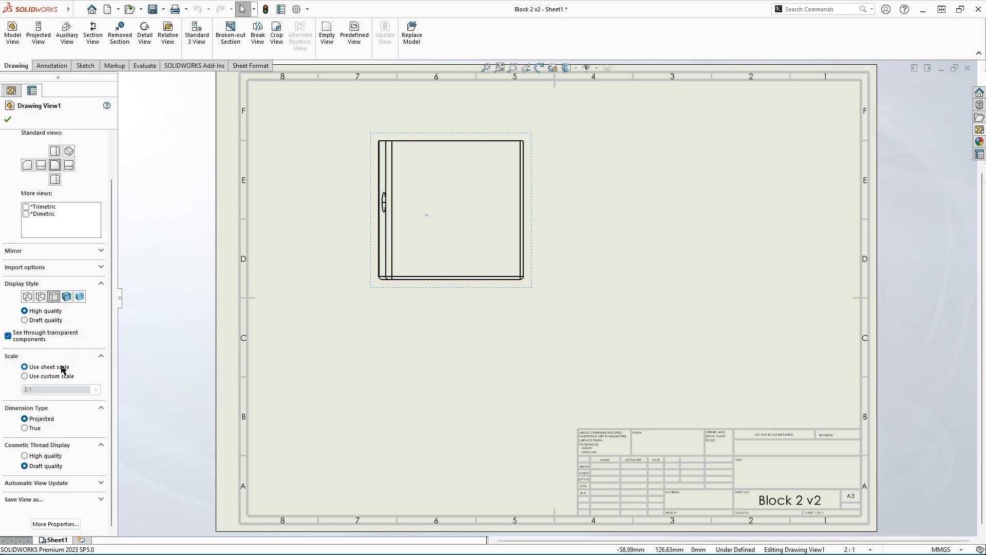
left_click(25, 376)
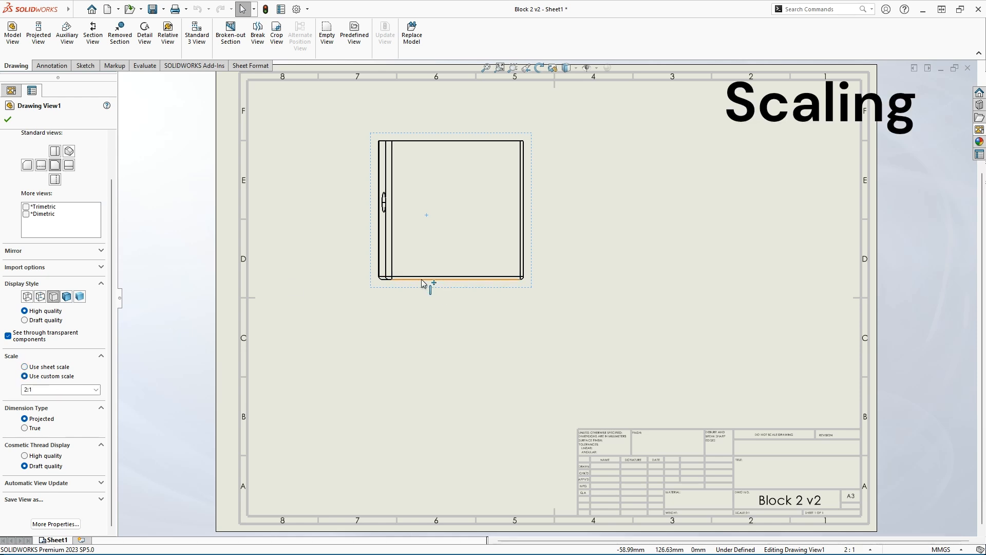
left_click(49, 386)
type("3:1")
key("Return")
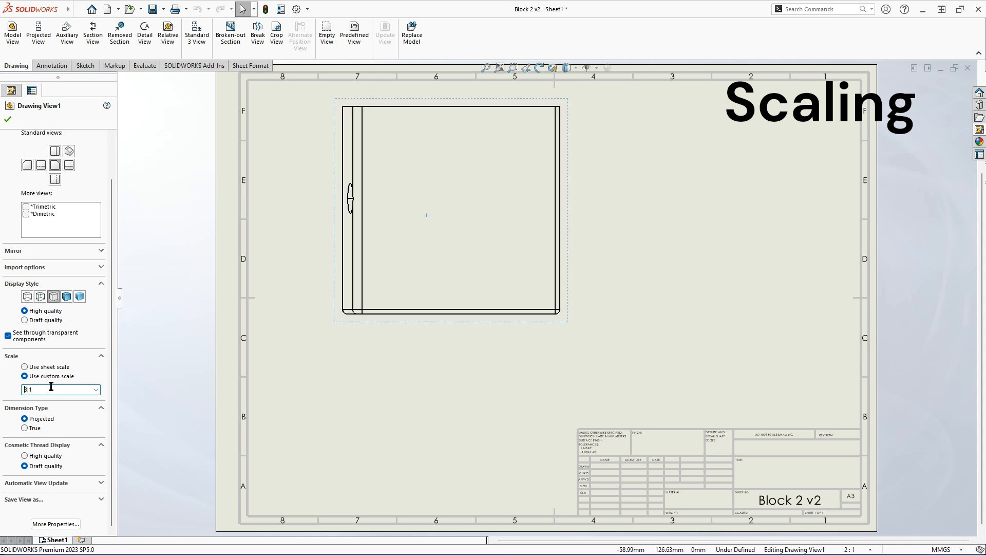
key("Return")
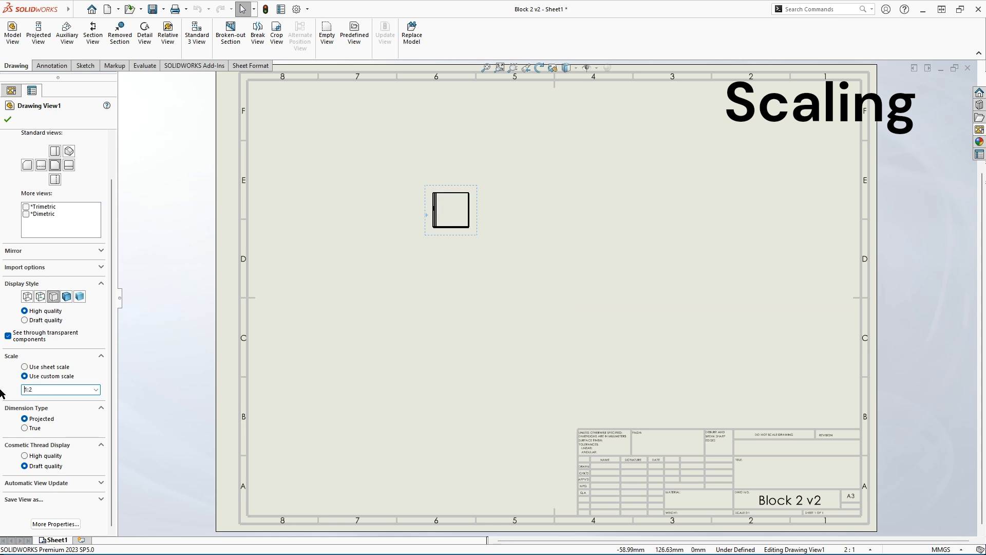
key("BackSpace")
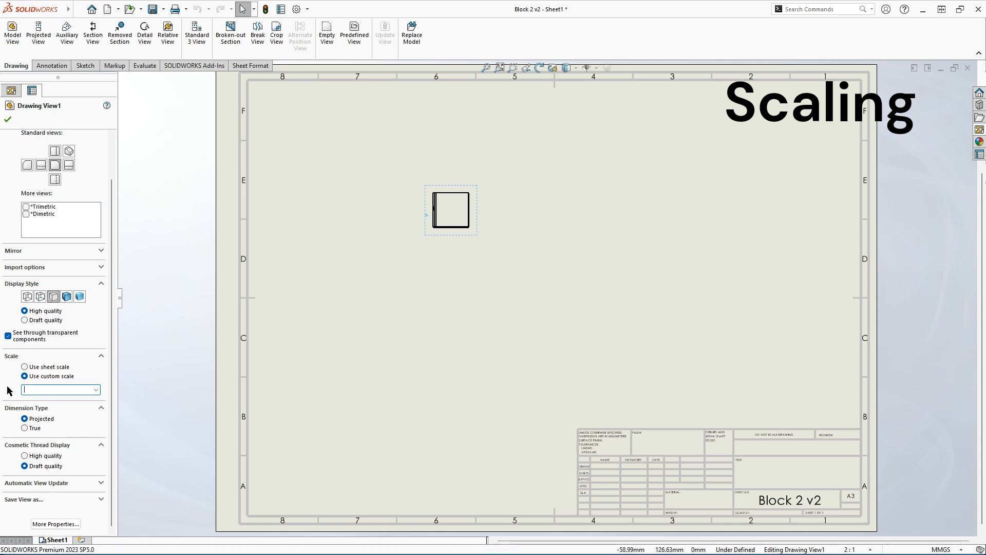
key("Return")
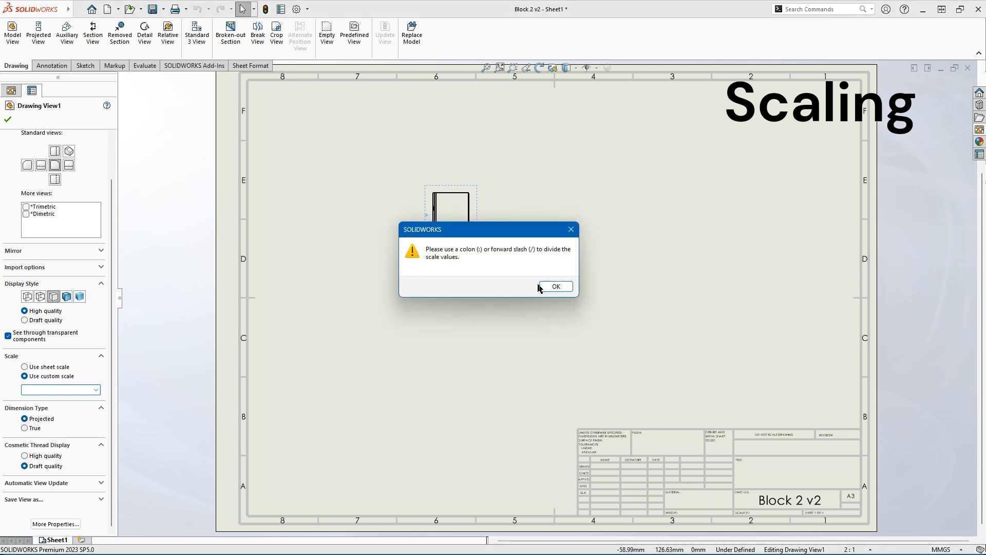
left_click(556, 288)
left_click(25, 367)
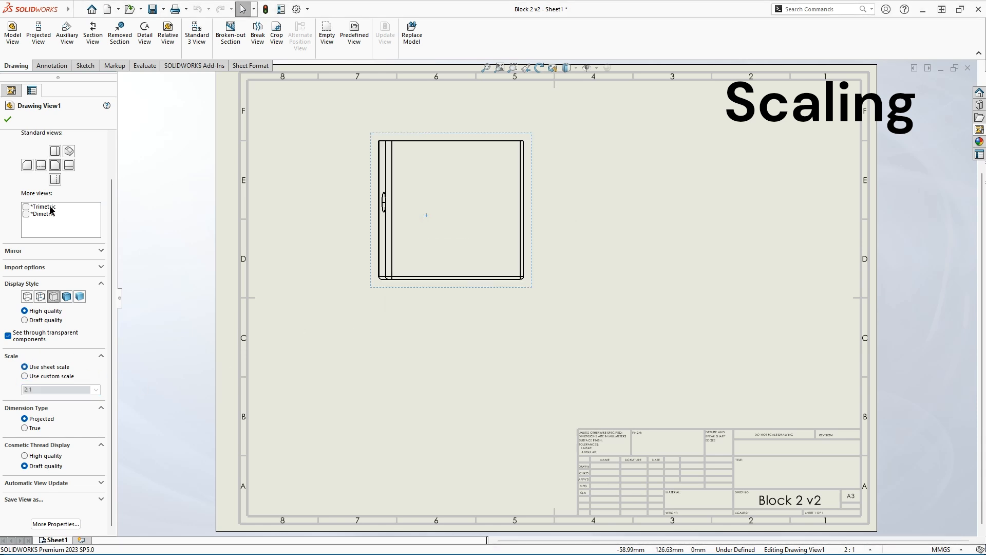
left_click(7, 120)
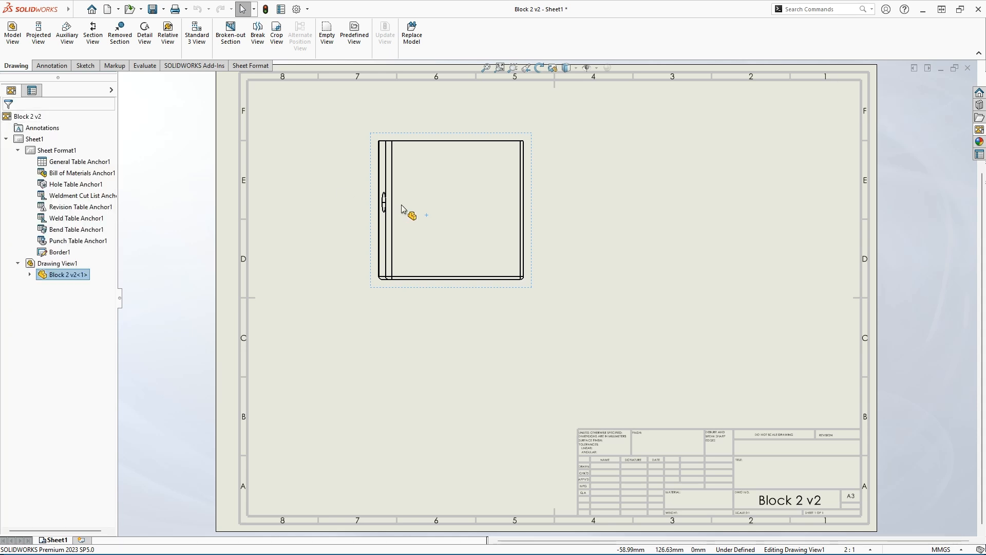
- Place the Right view beside the front view, aligned with it, without adding projected views
left_click(979, 130)
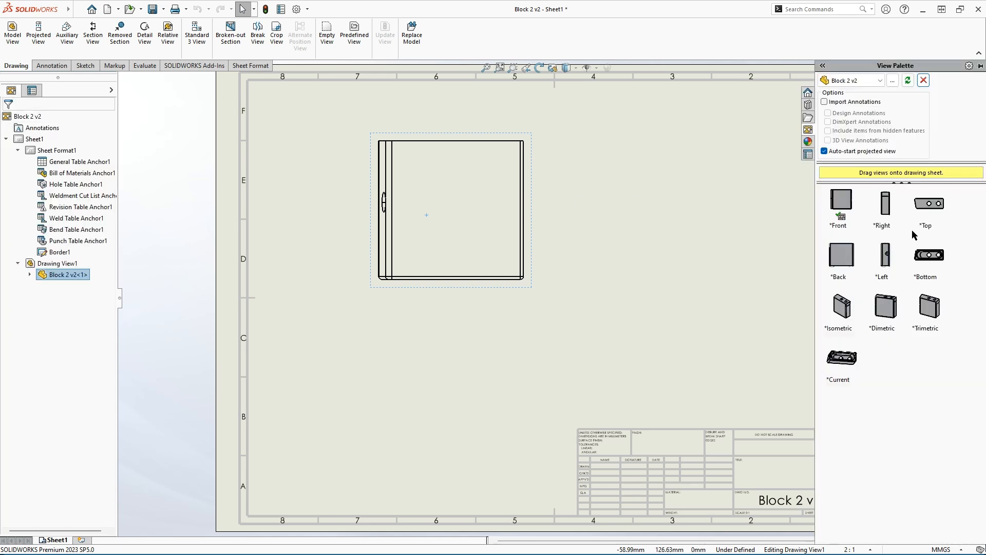
mouse_move(887, 205)
left_mouse_down()
mouse_move(766, 218)
mouse_move(609, 214)
left_mouse_up()
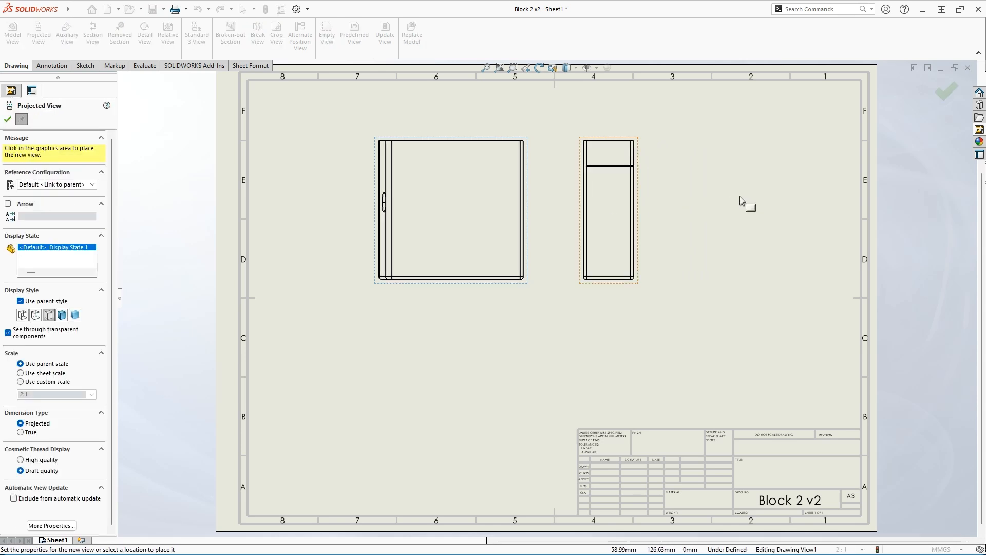
key("Escape")
- Place the Bottom view directly below the front view, without adding projected views
left_click(980, 130)
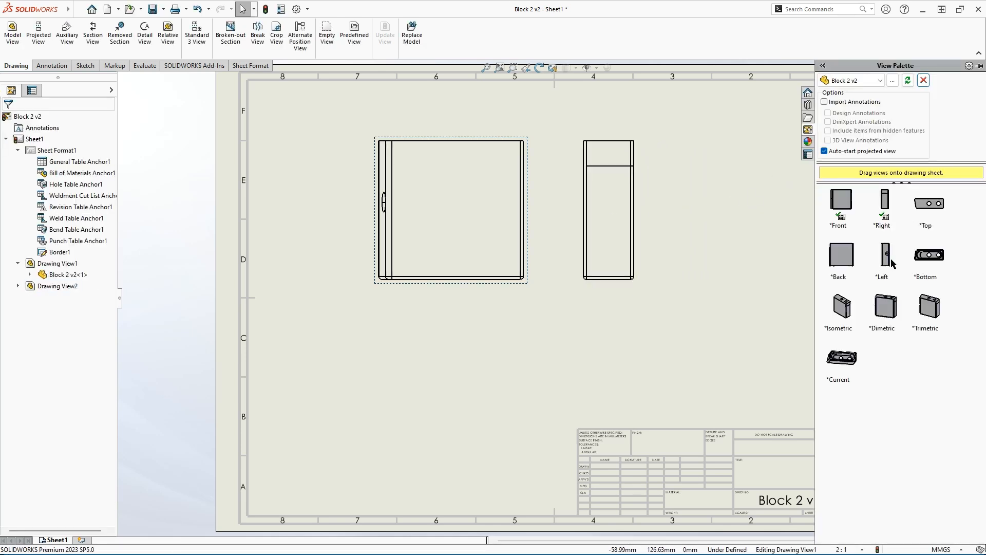
left_click_drag(925, 259, 473, 337)
key("Escape")
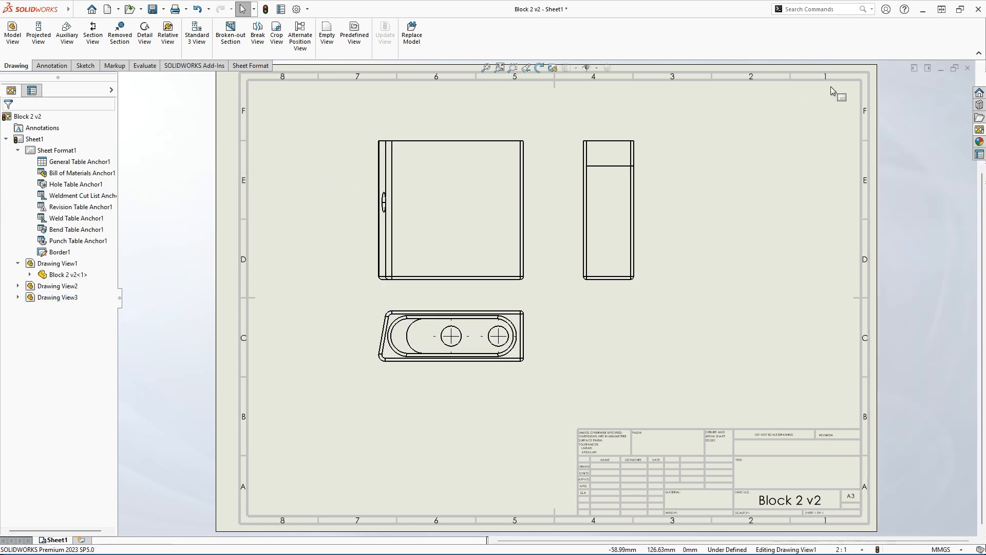
- Place the Isometric view in the sheet's upper-right area, beside the right view
left_click(980, 131)
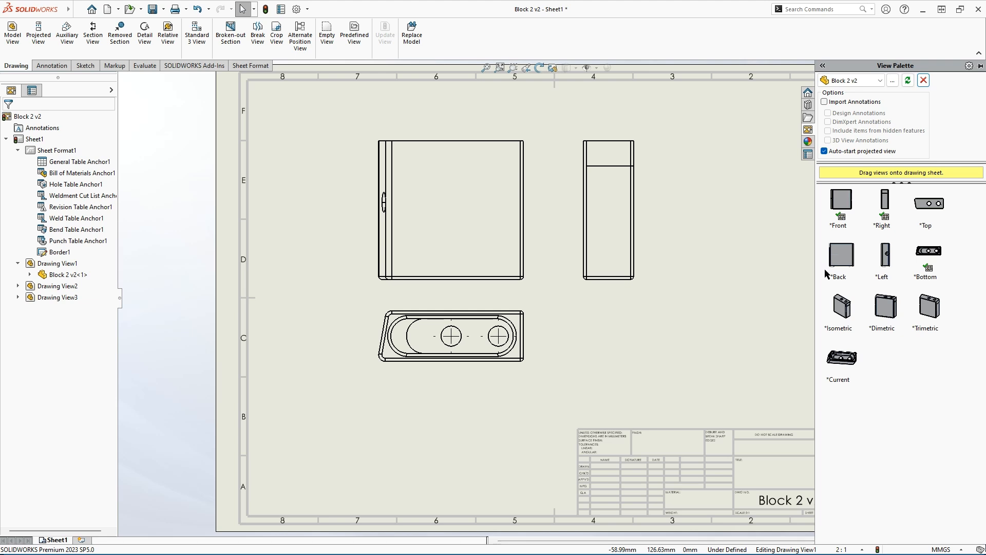
left_click_drag(851, 327, 742, 200)
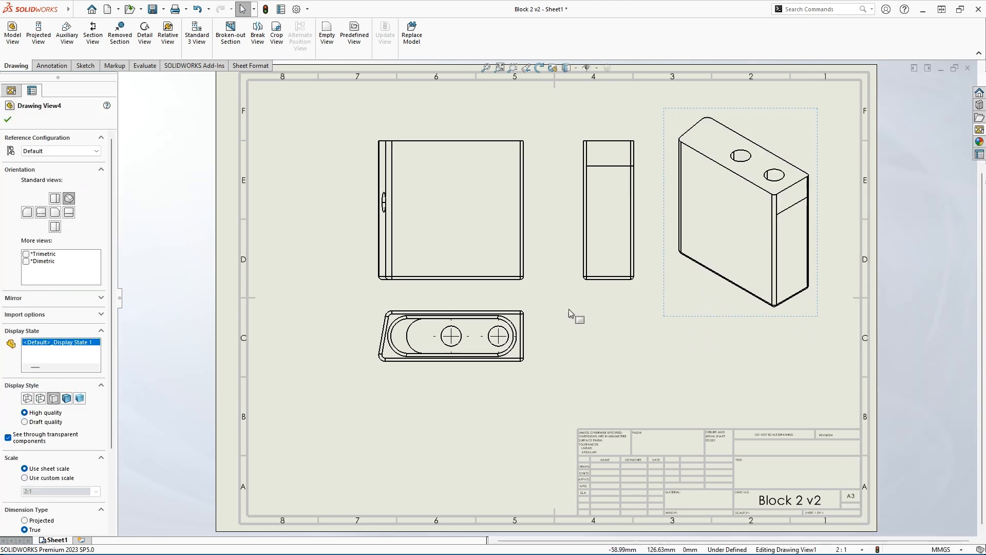
left_click(602, 345)
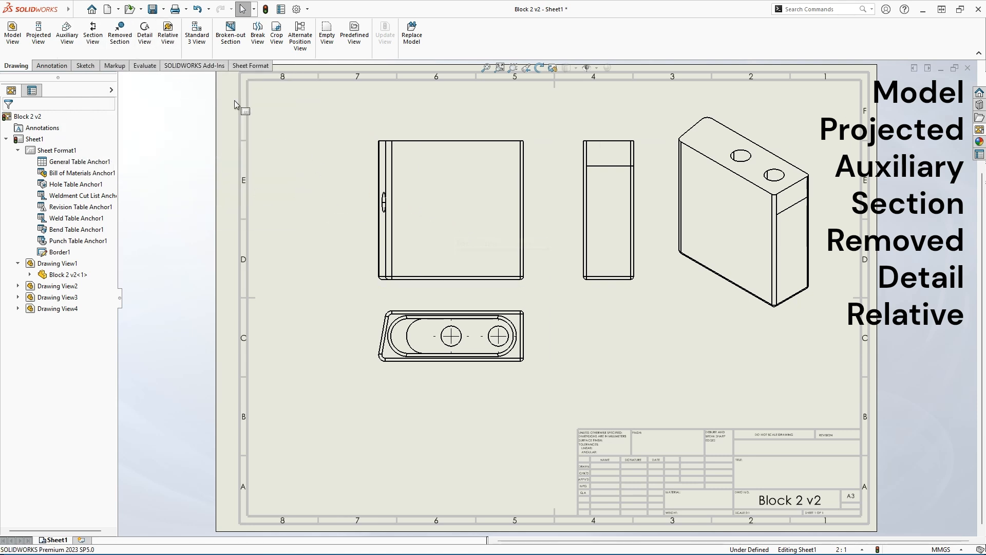
- Start a section view with a vertical cutting line through the front view, aligned with the centre hole of the bottom view
left_click(101, 34)
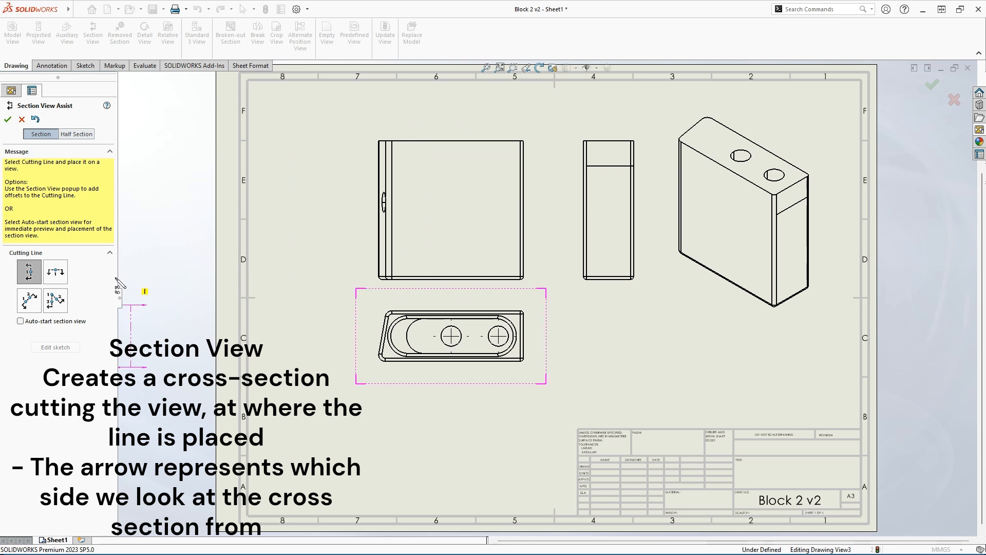
left_click(55, 273)
left_click(29, 300)
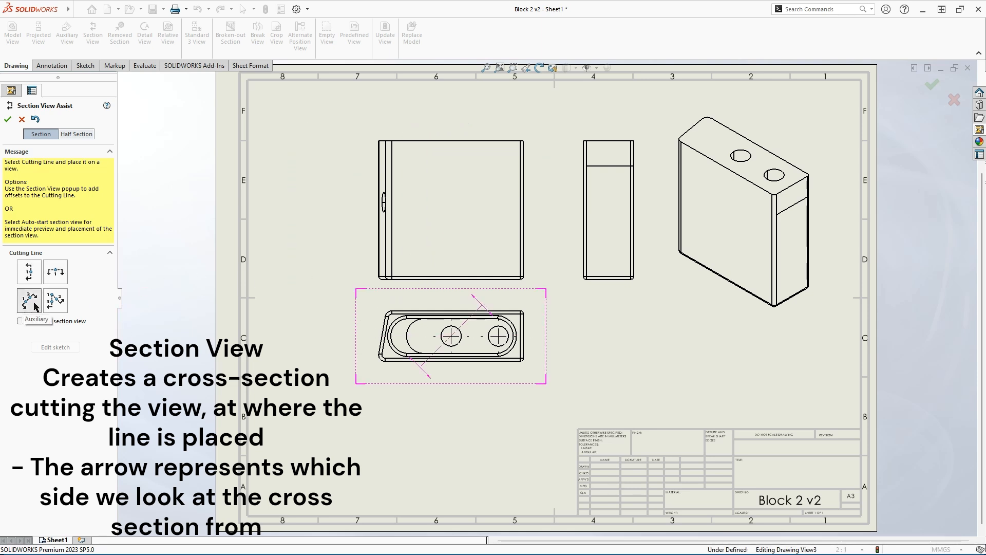
left_click(57, 305)
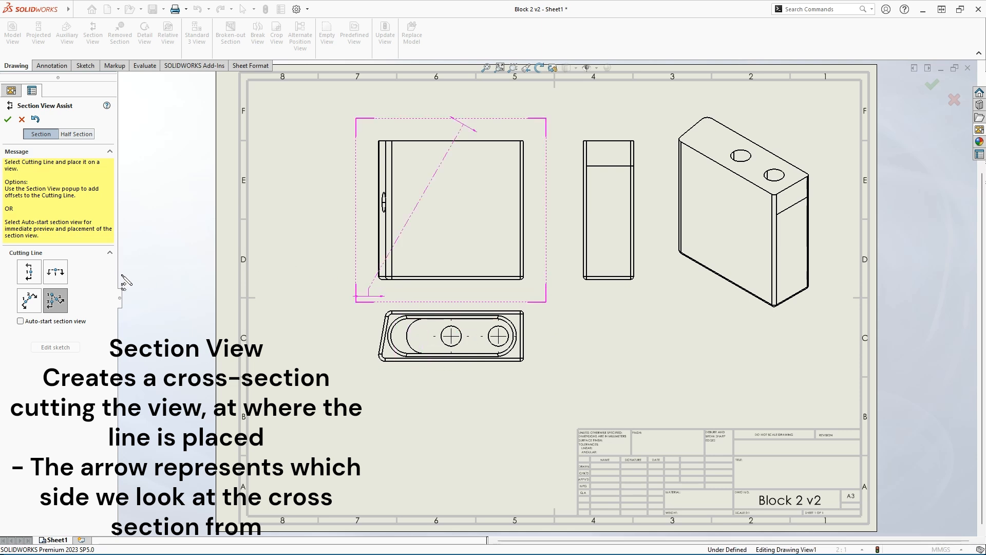
left_click(29, 272)
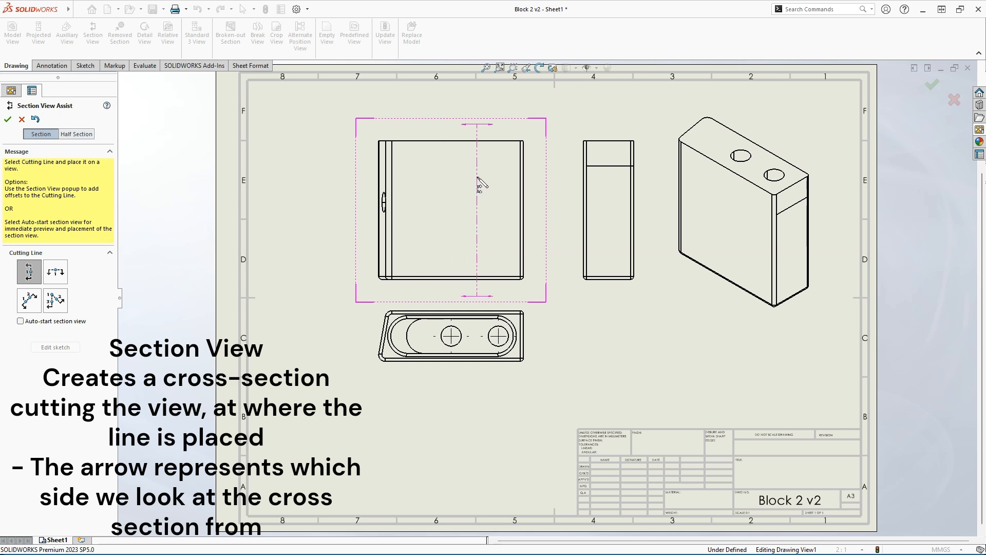
left_click(452, 180)
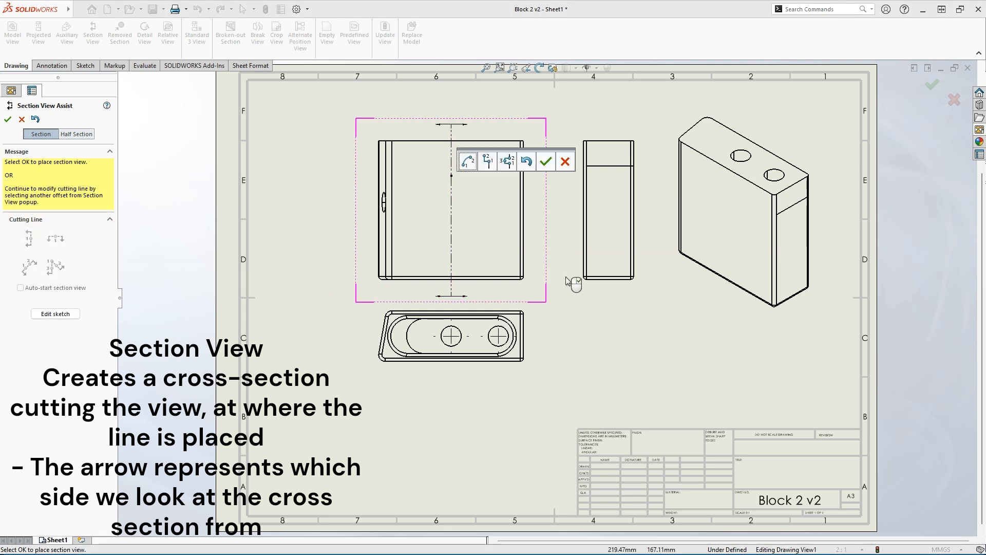
left_click(545, 161)
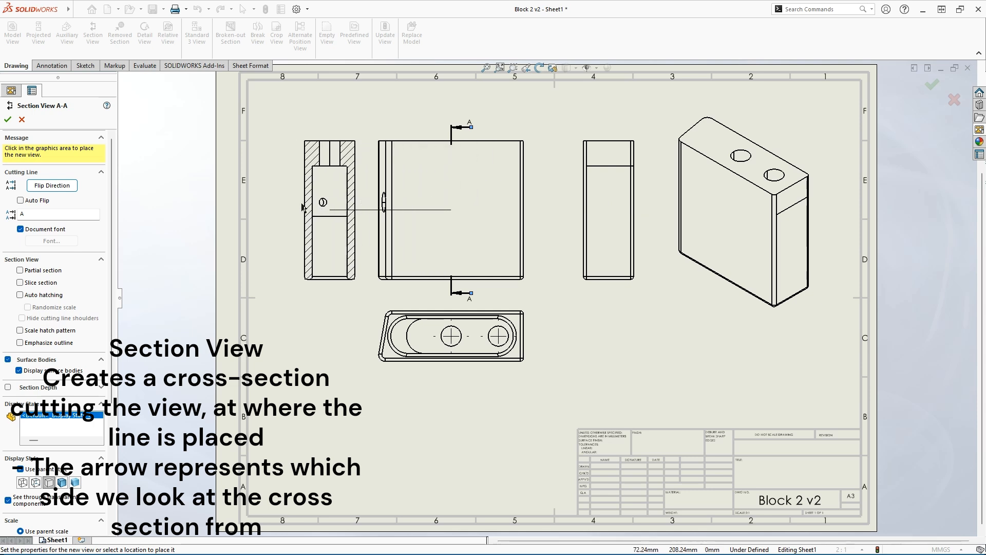
- Try both viewing directions for the section, keep the left-pointing arrows, and place the section view left of the front view
left_click(64, 188)
left_click(65, 189)
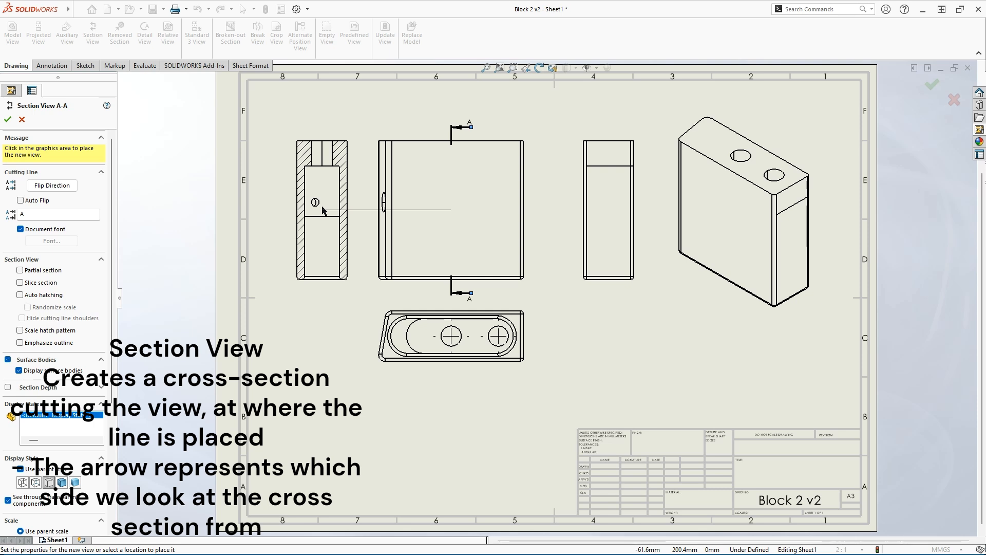
left_click(54, 186)
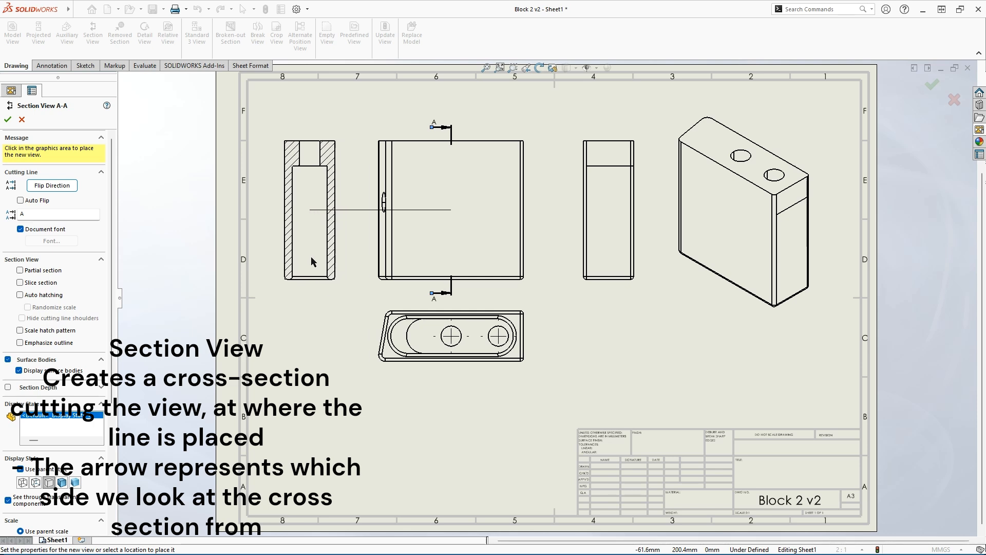
left_click(51, 186)
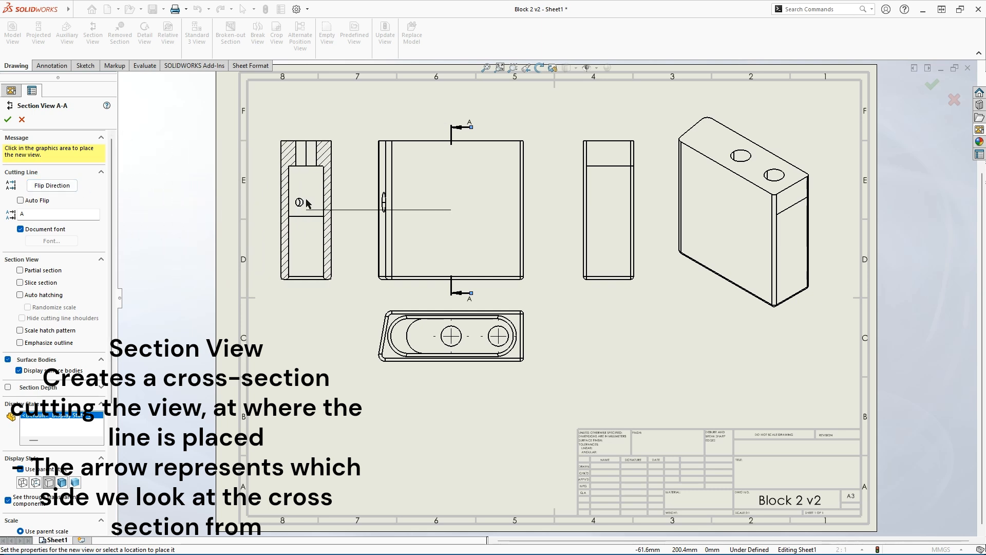
left_click(317, 204)
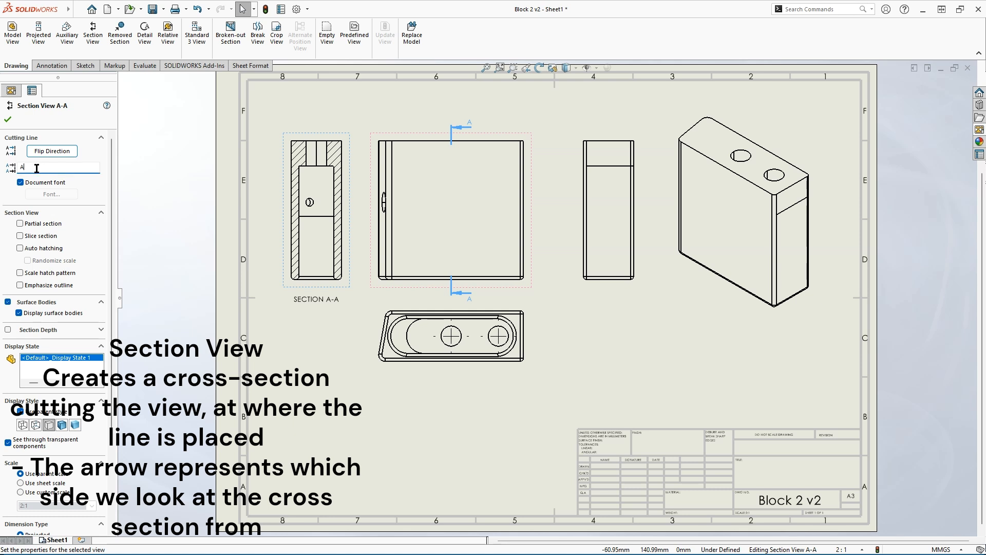
- Try the emphasized outline and scaled hatch pattern options on the section view and switch both off again
key("BackSpace")
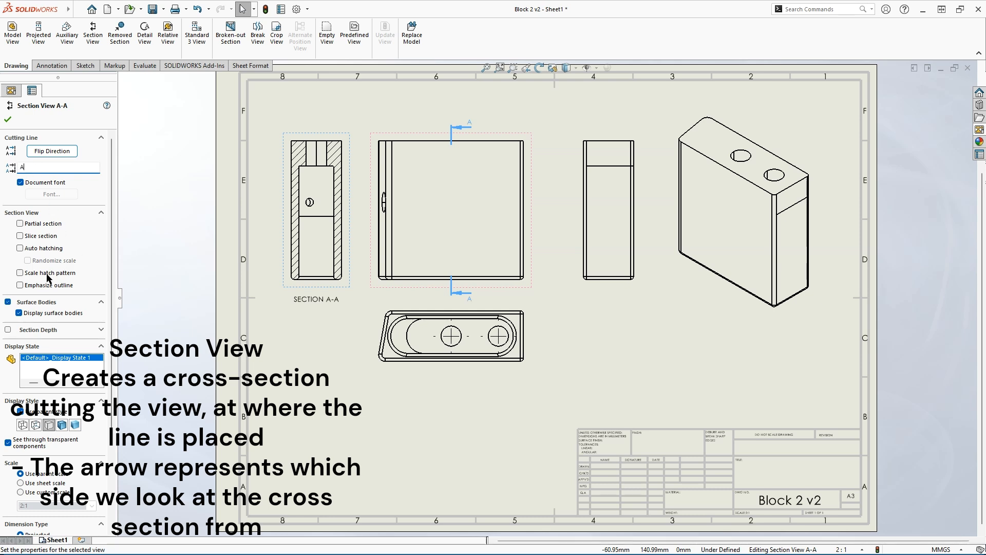
left_click(20, 286)
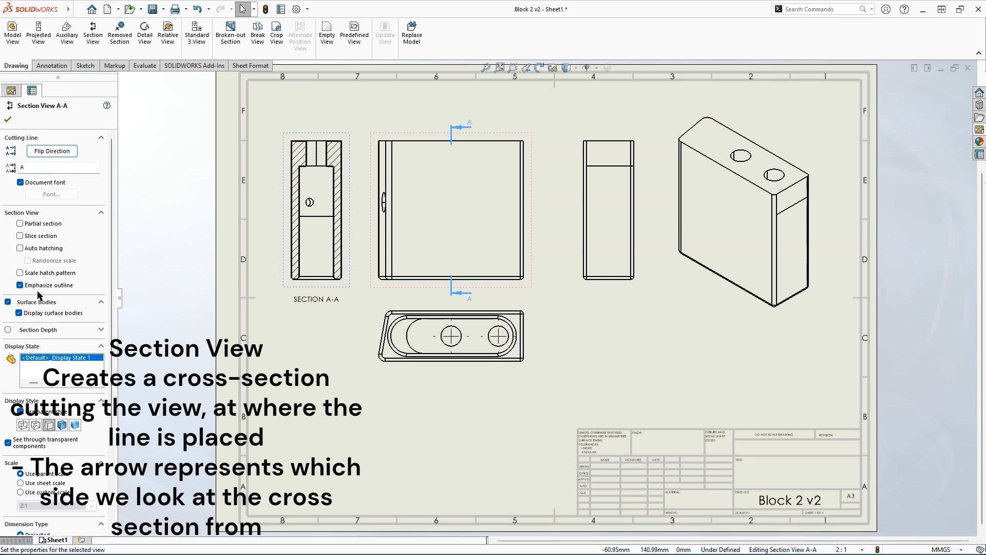
left_click(20, 285)
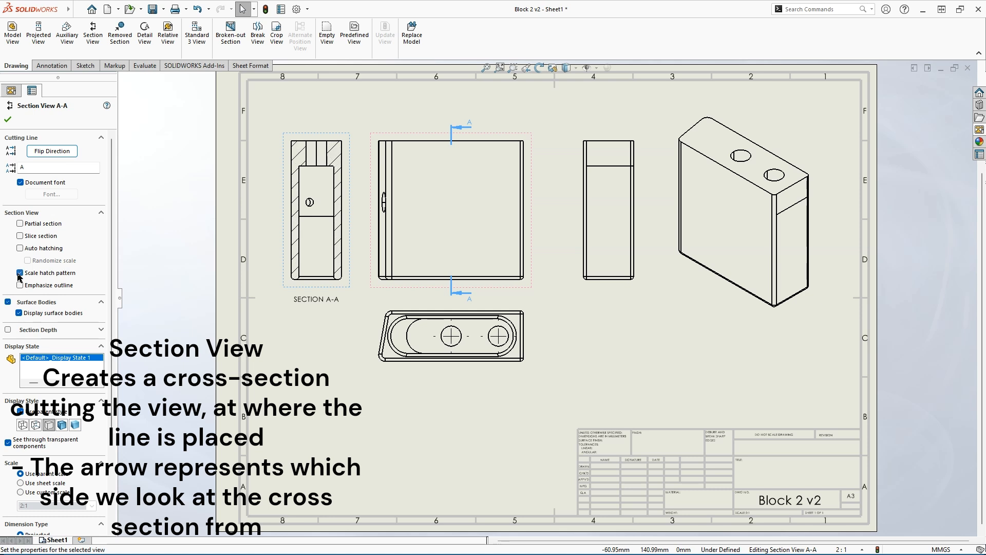
left_click(20, 274)
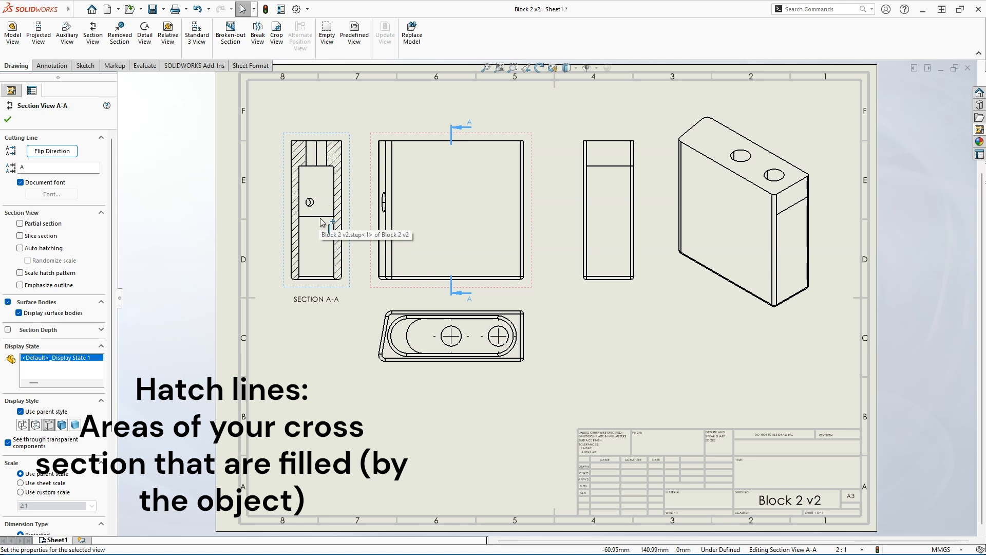
- Try the Hidden Lines Visible display style on the section view and return it to the parent style
scroll(10, 329, "down", 3)
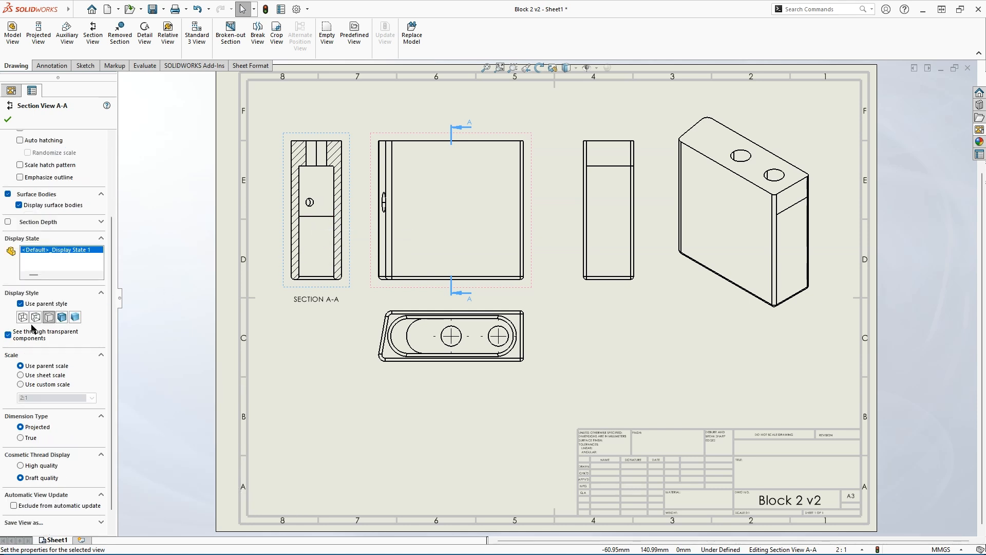
left_click(35, 317)
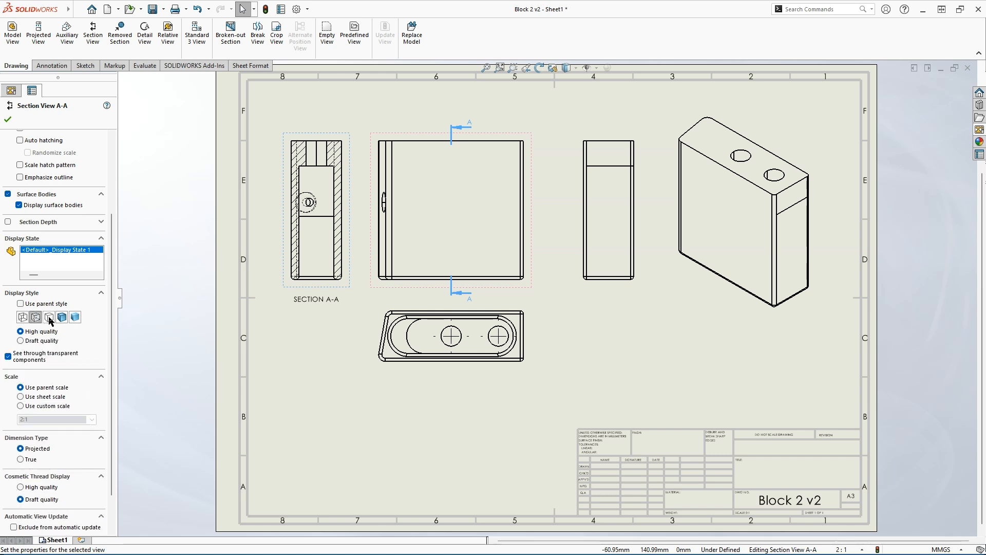
left_click(49, 318)
left_click(21, 304)
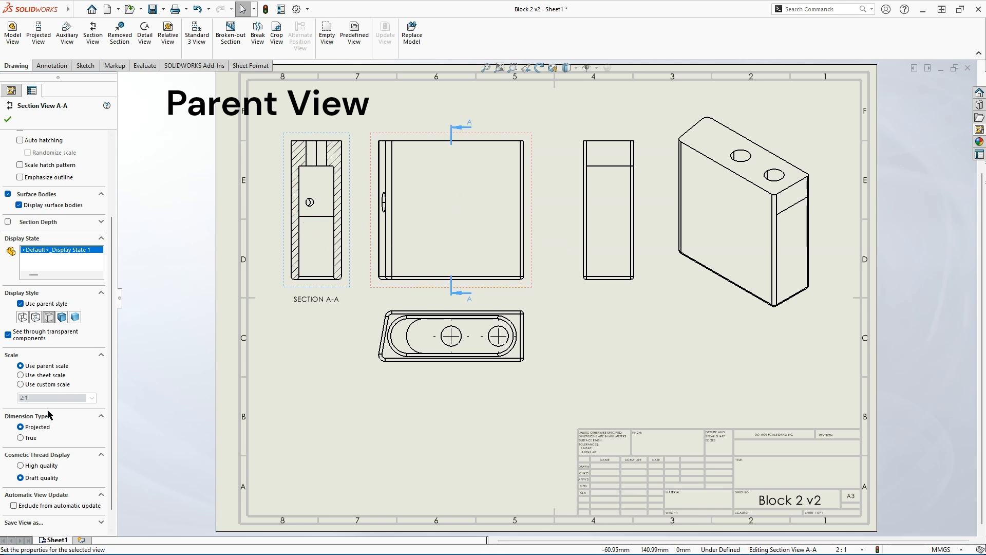
scroll(49, 415, "up", 6)
left_click(8, 119)
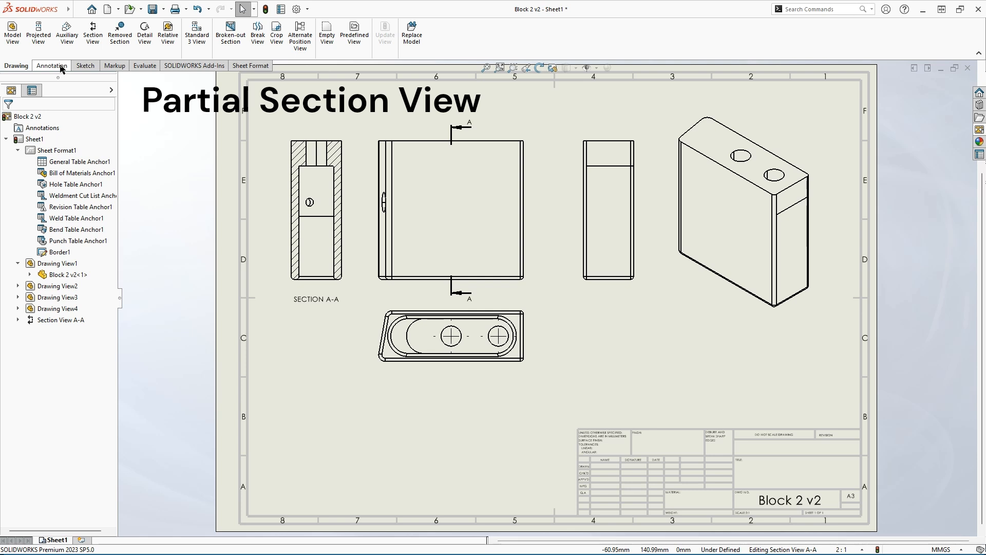
- Sketch a horizontal line about 15.5 mm long across the centre hole in the bottom view
left_click(85, 66)
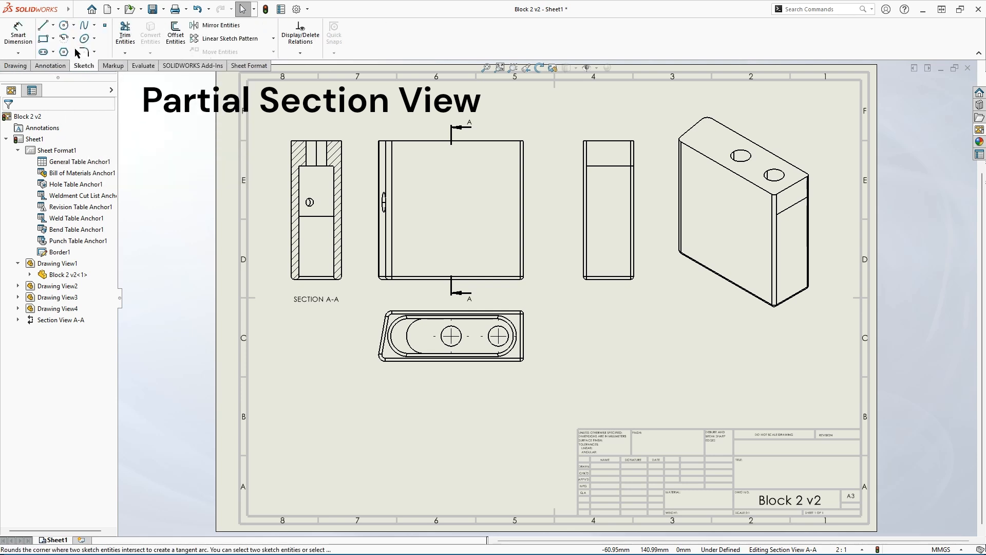
left_click(44, 28)
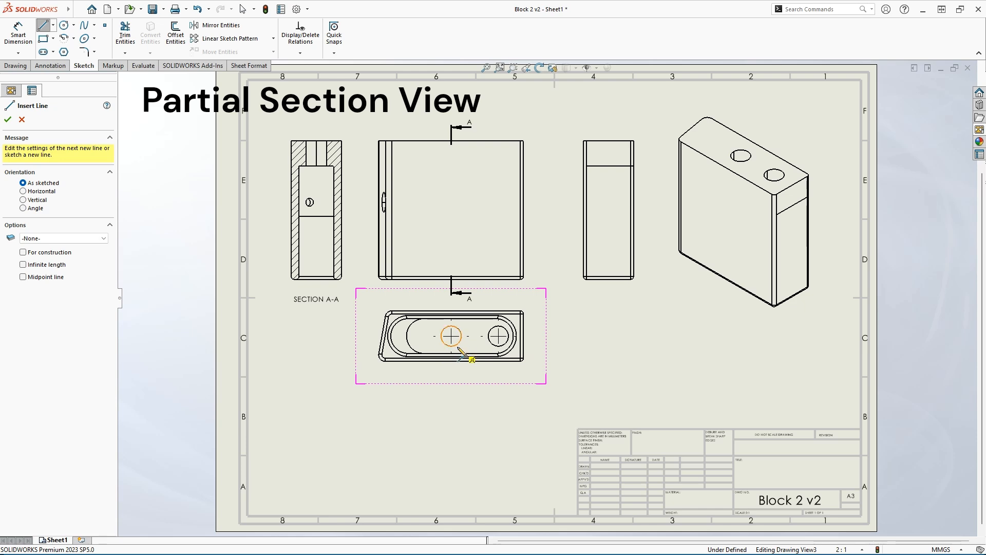
scroll(461, 351, "down", 8)
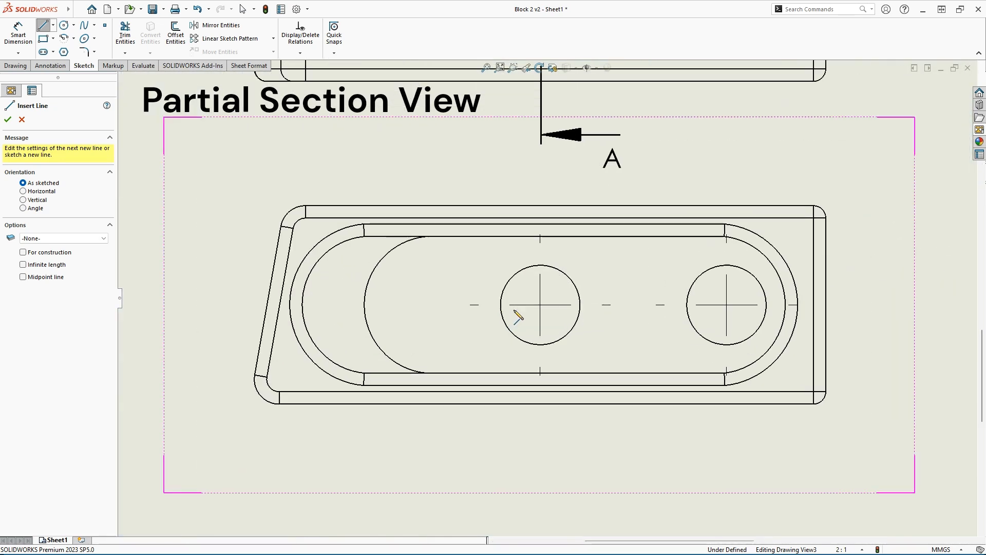
left_click(540, 304)
left_click(640, 305)
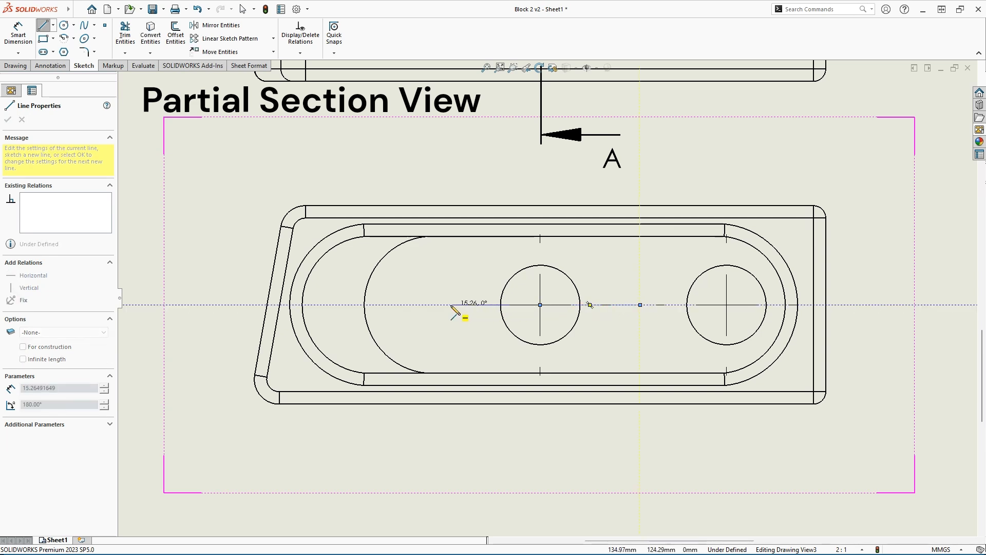
key("Escape")
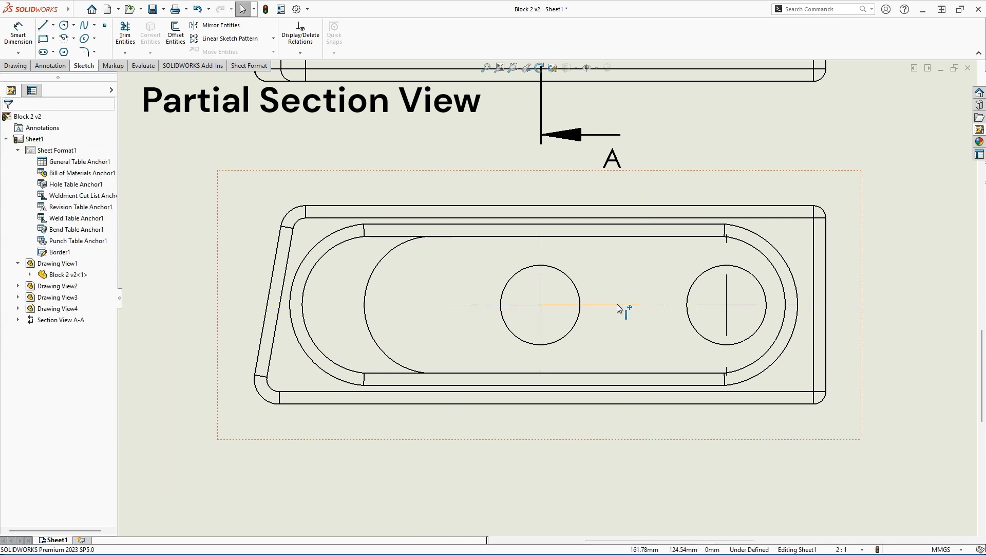
- Create a partial section view from the sketched line and place it directly below the bottom view
left_click(625, 305)
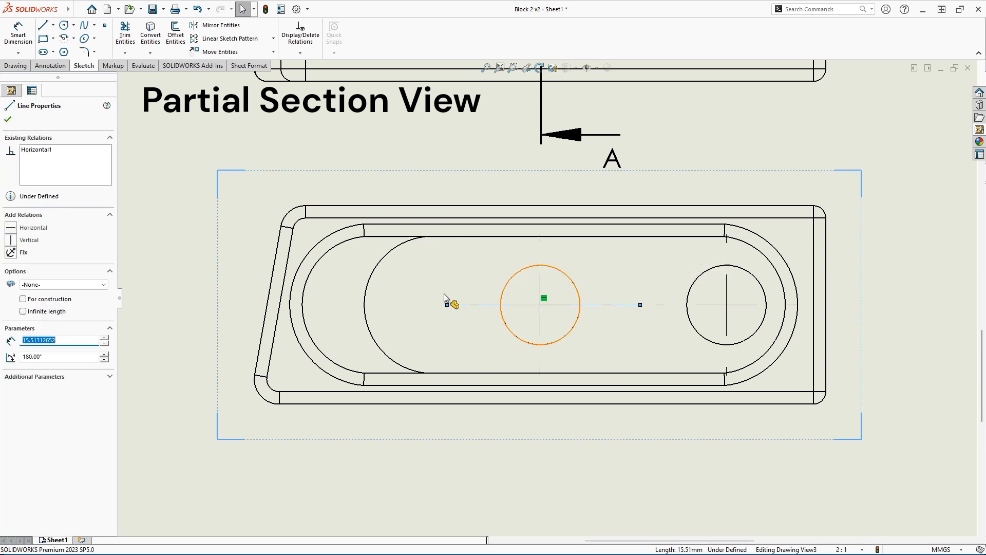
left_click(16, 65)
left_click(93, 34)
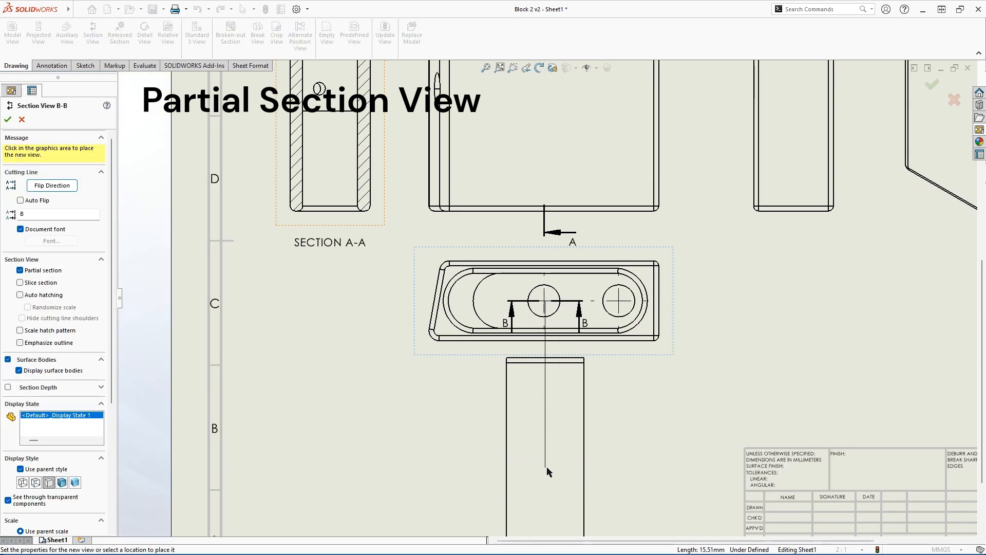
left_click(548, 423)
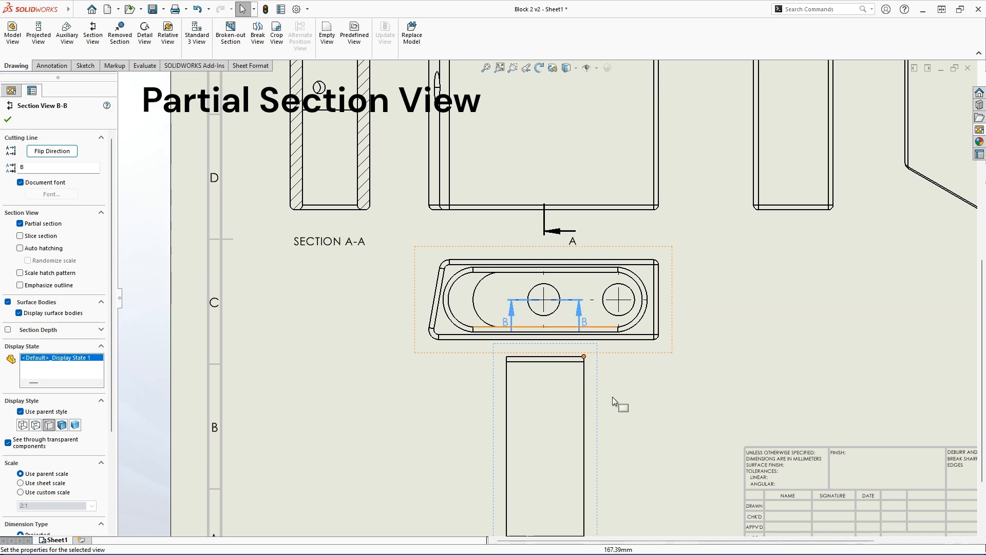
- Set the partial section view to a custom scale of 1:1
scroll(630, 416, "up", 2)
scroll(630, 415, "up", 2)
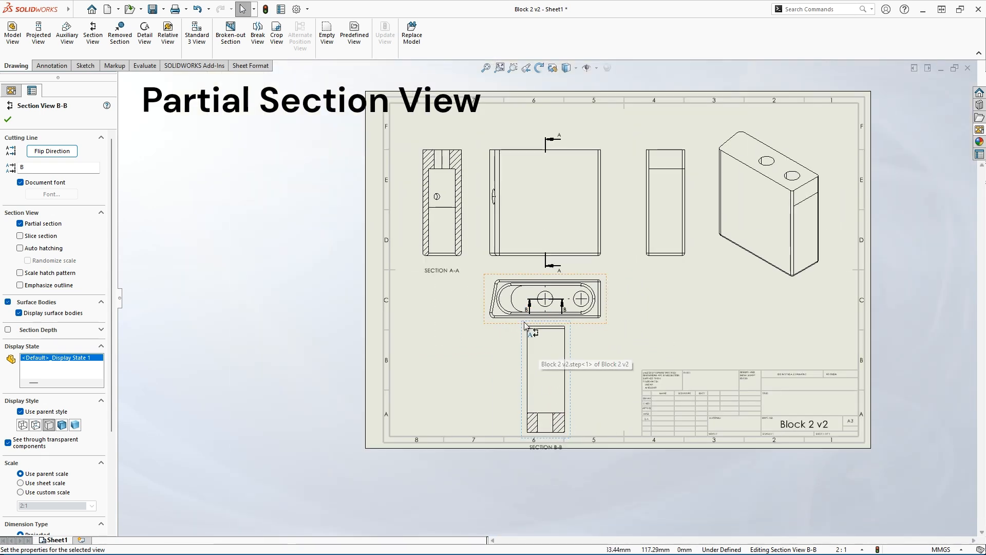
left_click(562, 394)
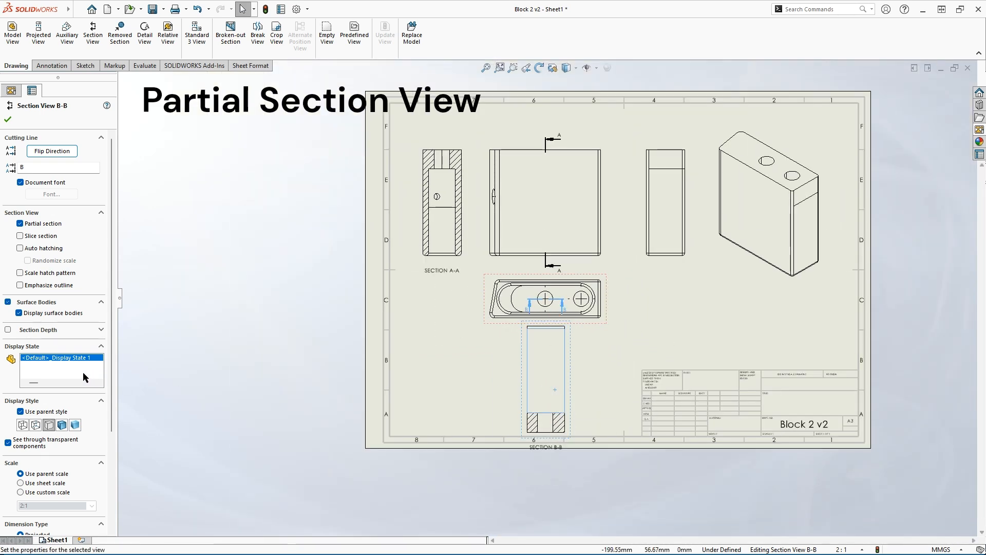
left_click(21, 493)
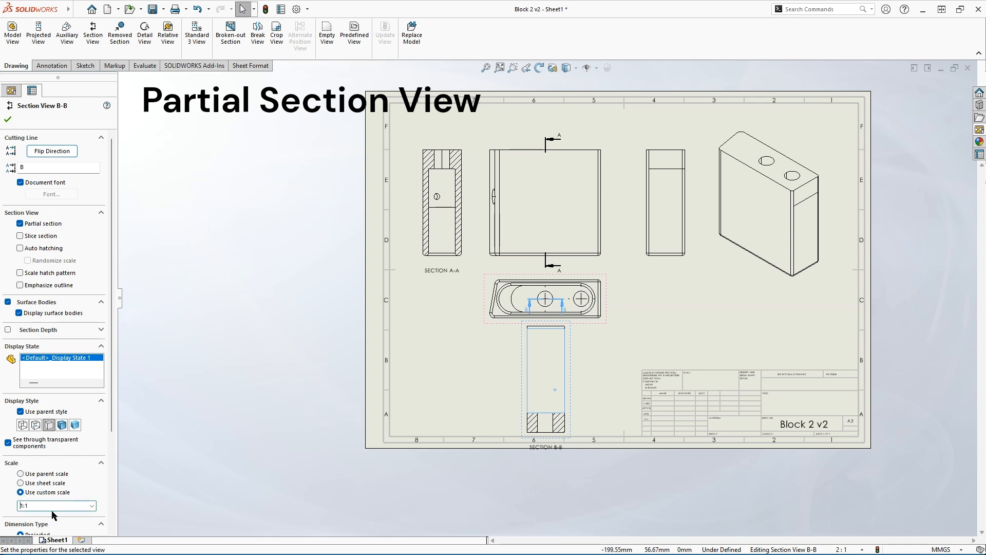
key("Return")
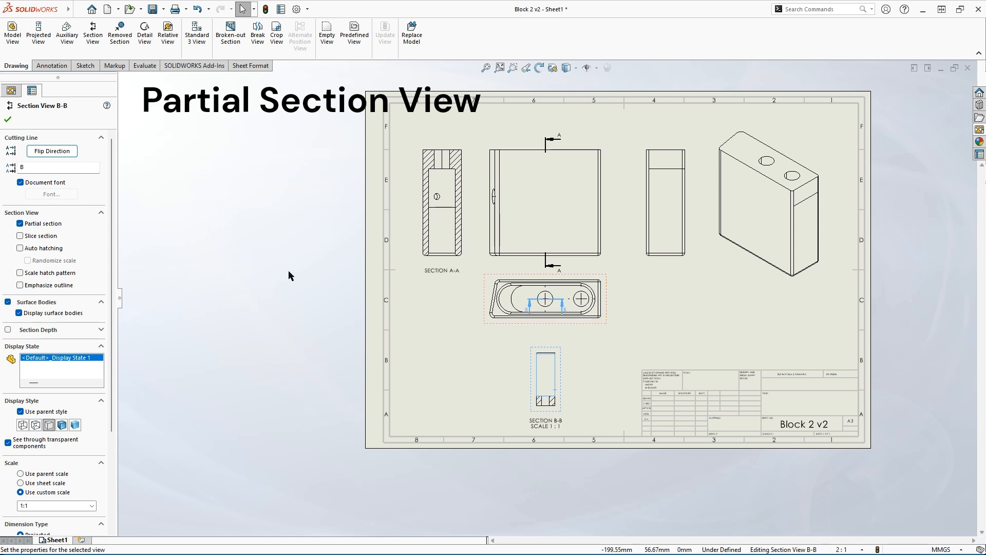
scroll(565, 314, "down", 5)
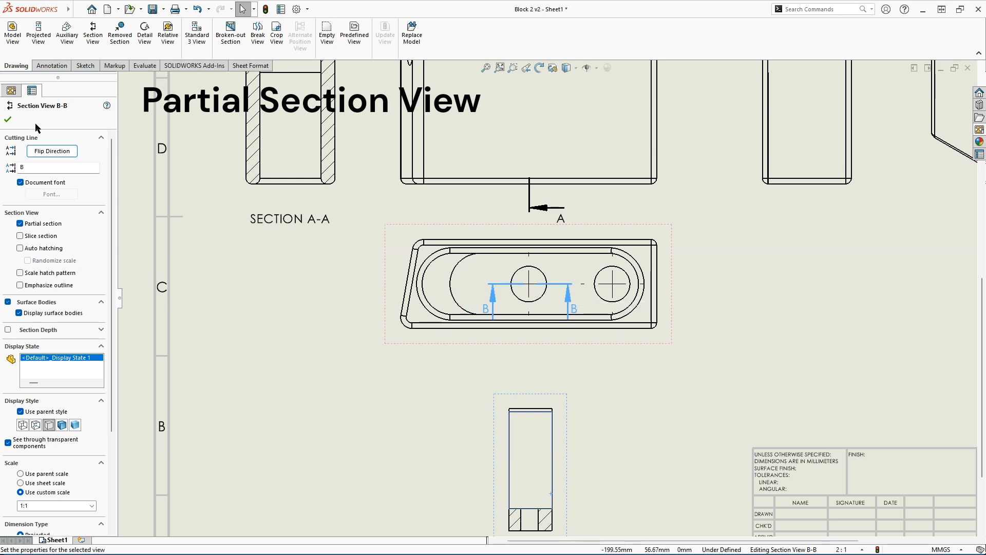
left_click(8, 119)
- Create a detail view from a circle centred on the right view's upper-right corner, keeping the 4:1 scale
scroll(464, 305, "up", 5)
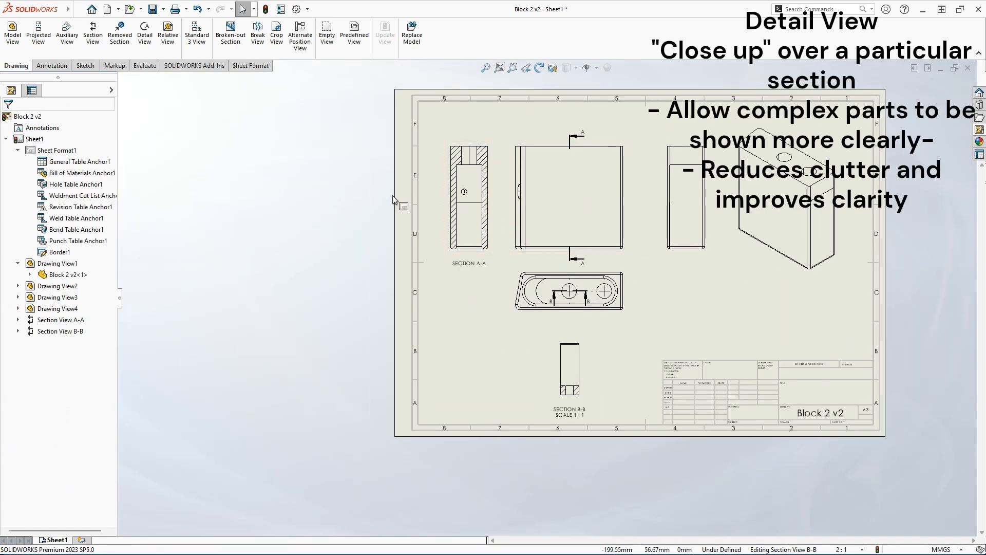
left_click(145, 32)
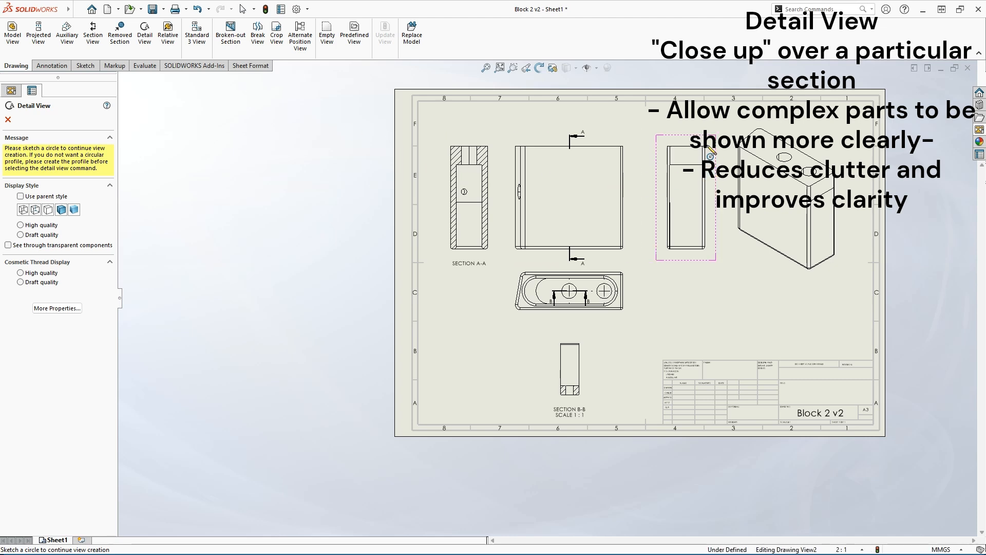
scroll(706, 153, "down", 1)
scroll(708, 154, "down", 10)
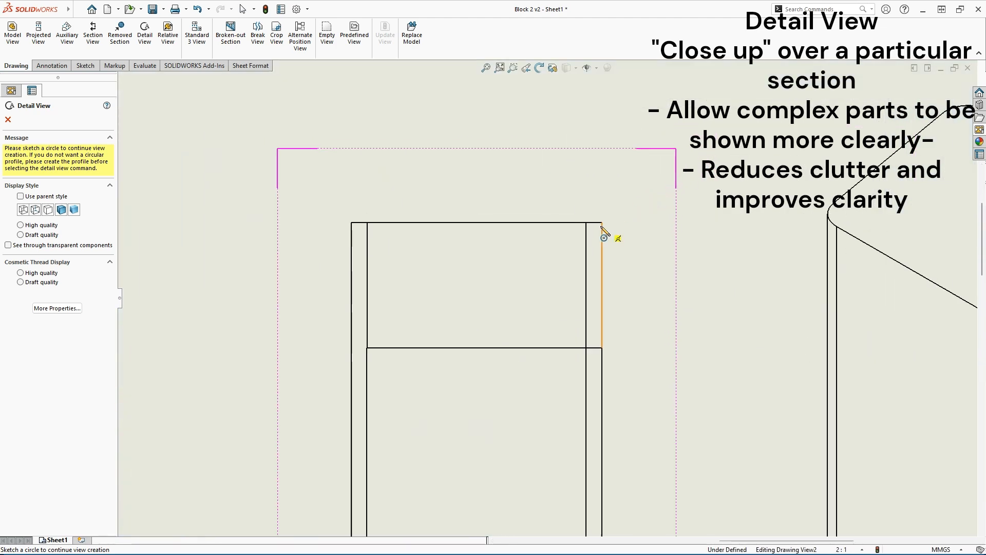
left_click_drag(602, 223, 677, 193)
scroll(627, 189, "up", 5)
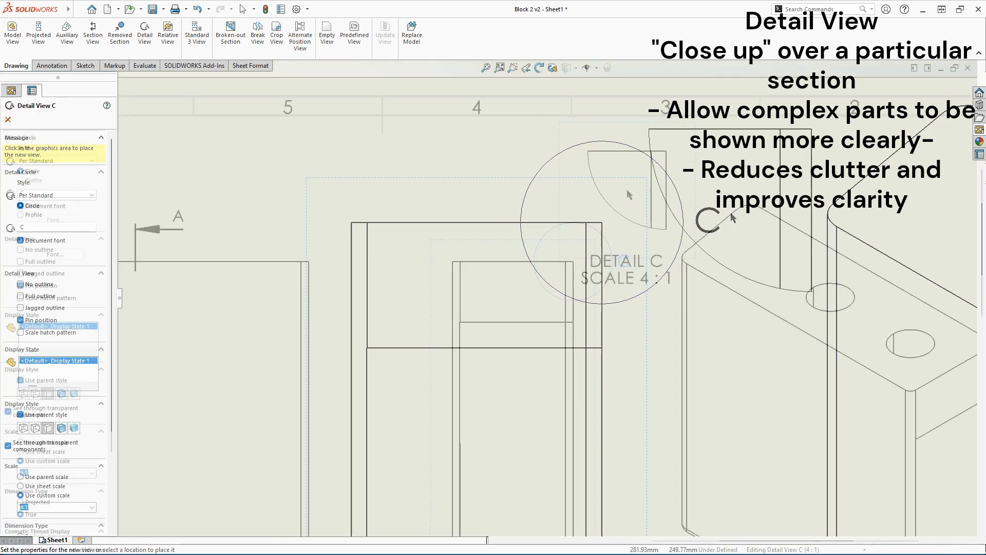
left_click(627, 189)
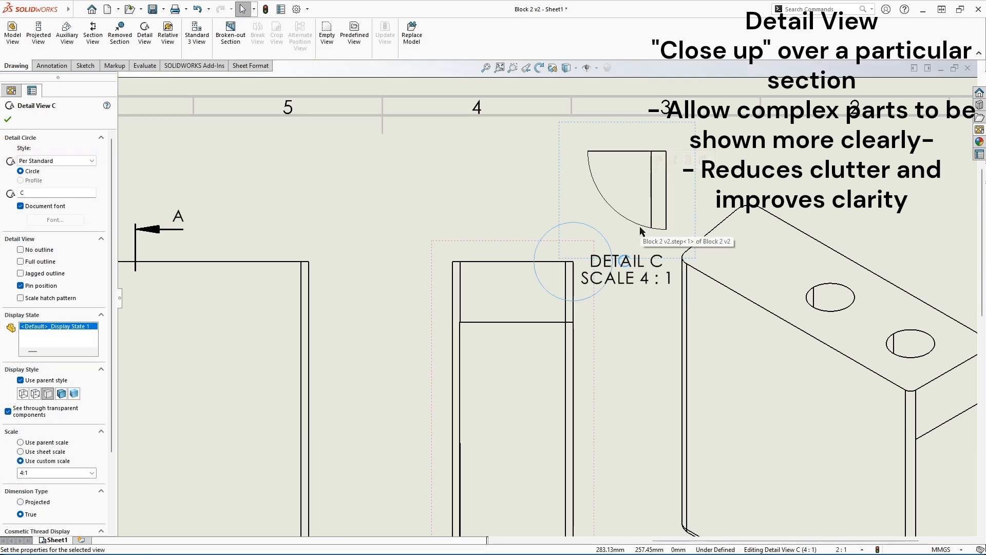
- Move the detail view into the empty space below the right view
scroll(643, 225, "up", 3)
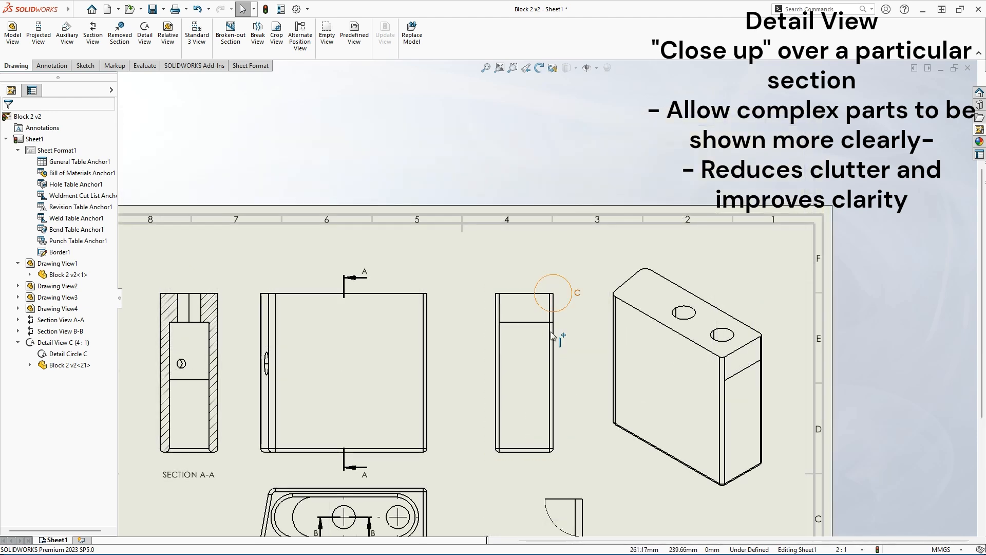
middle_click_drag(577, 465, 654, 337)
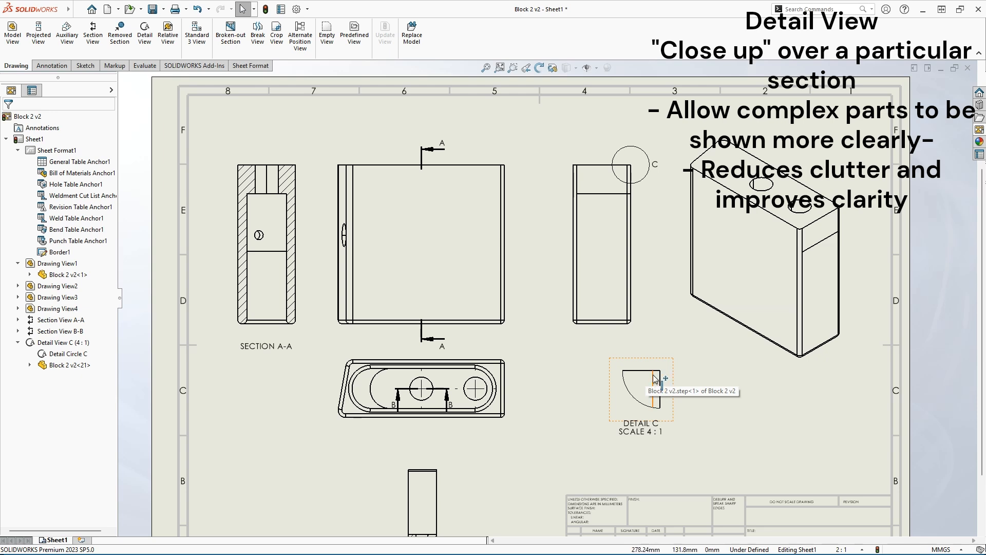
scroll(563, 381, "up", 2)
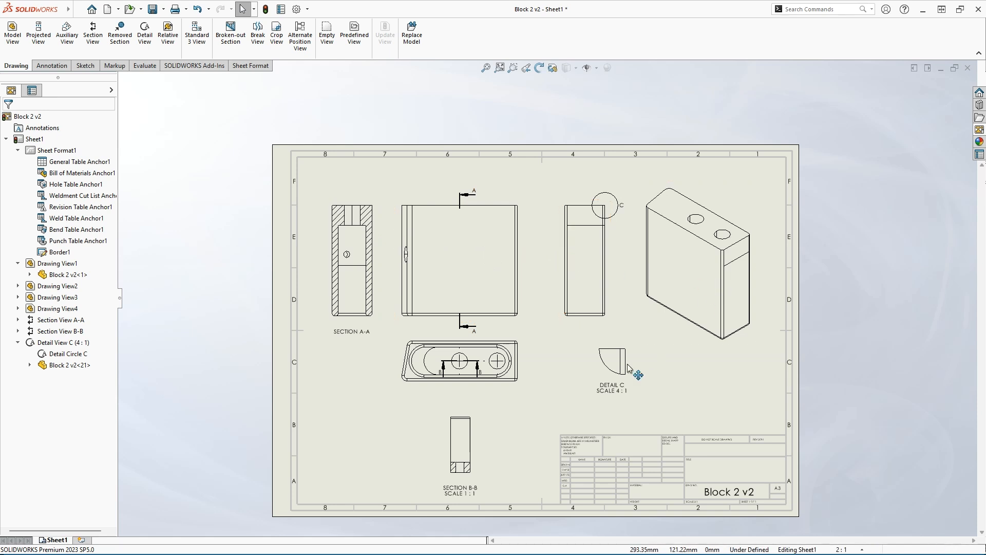
- Save the drawing as Block 2 v2 in Dwg (*.dwg) format in the Examples folder, replacing the existing file and accepting the scale warning
left_click(164, 11)
left_click(169, 37)
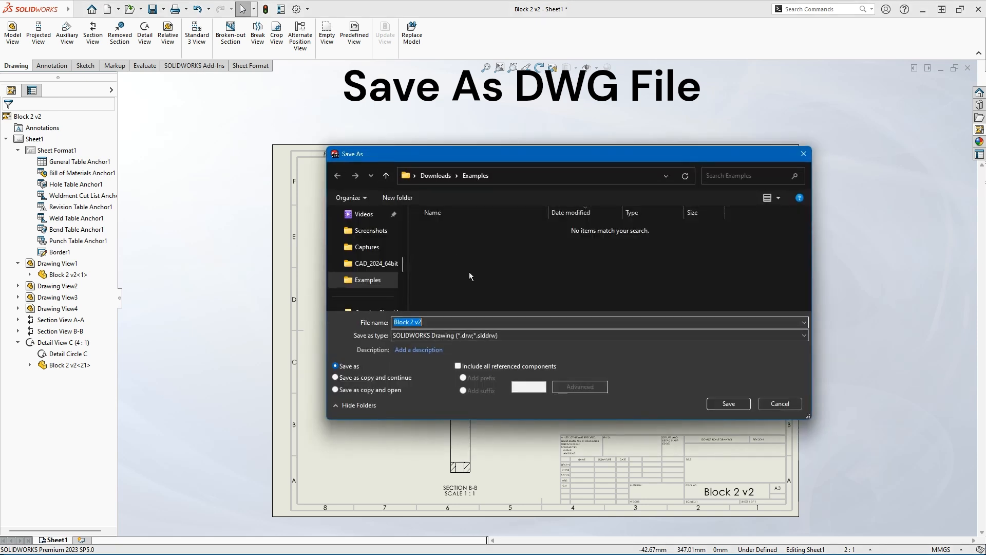
left_click(494, 334)
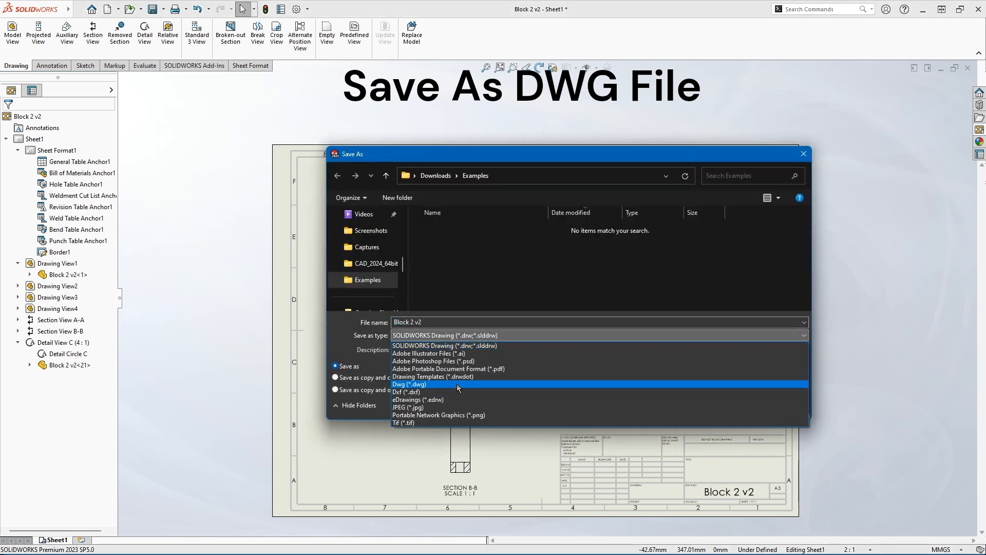
left_click(435, 386)
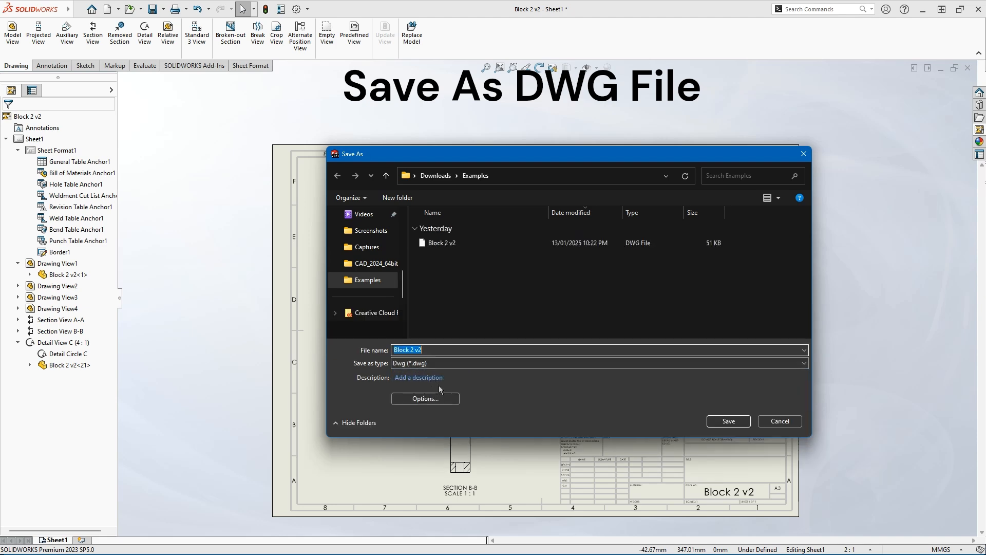
left_click(729, 423)
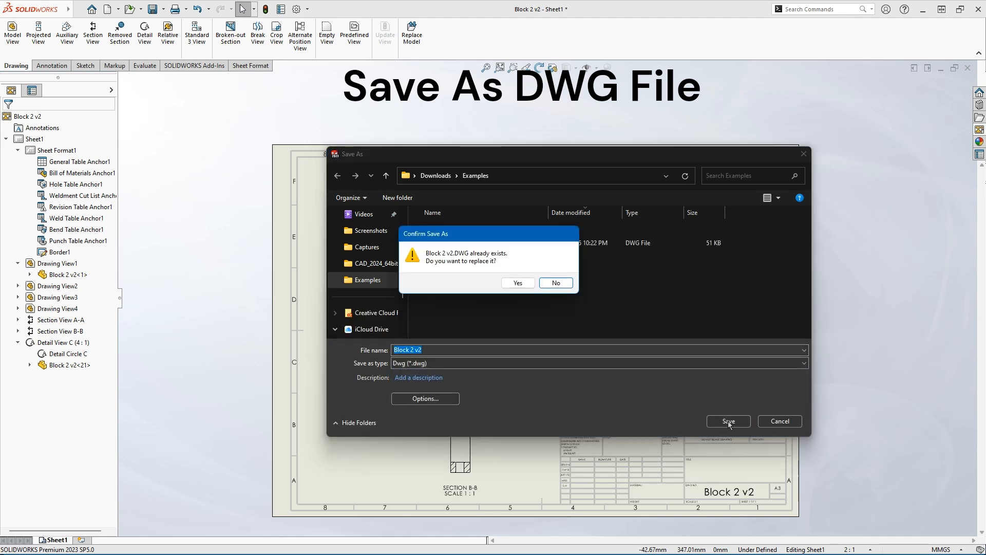
left_click(528, 287)
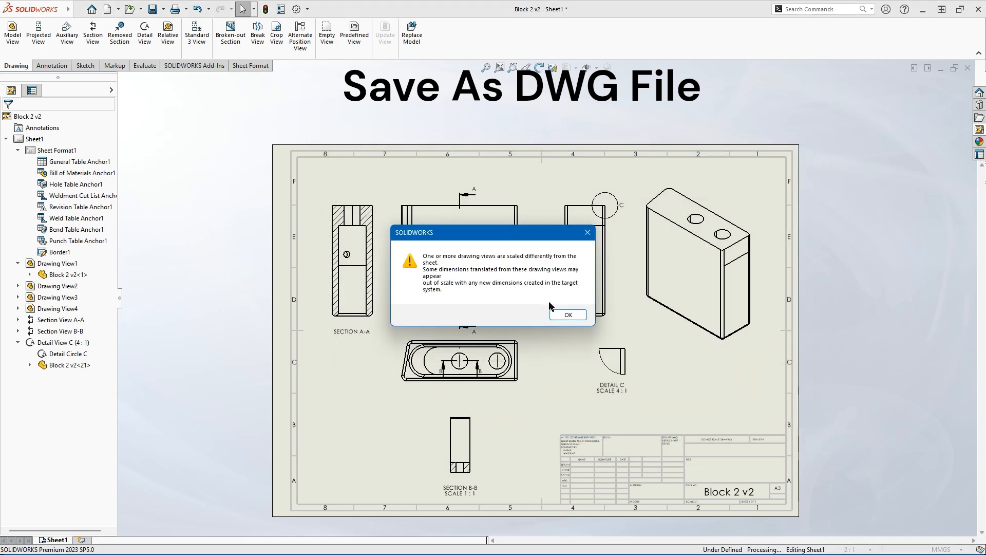
left_click(568, 315)
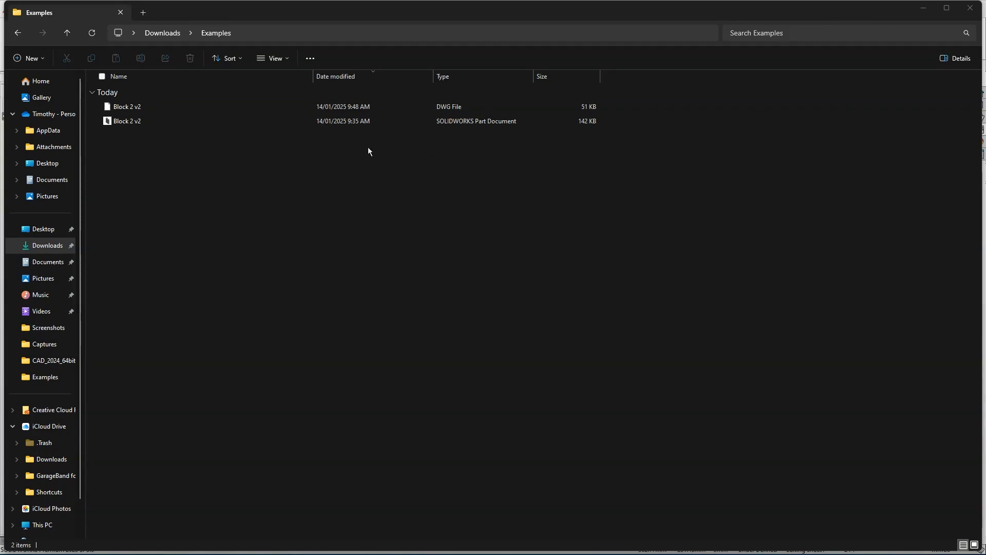
- Open the Block 2 v2 DWG file from the Examples folder in AutoCAD, continuing past the foreign file notice
double_click(151, 106)
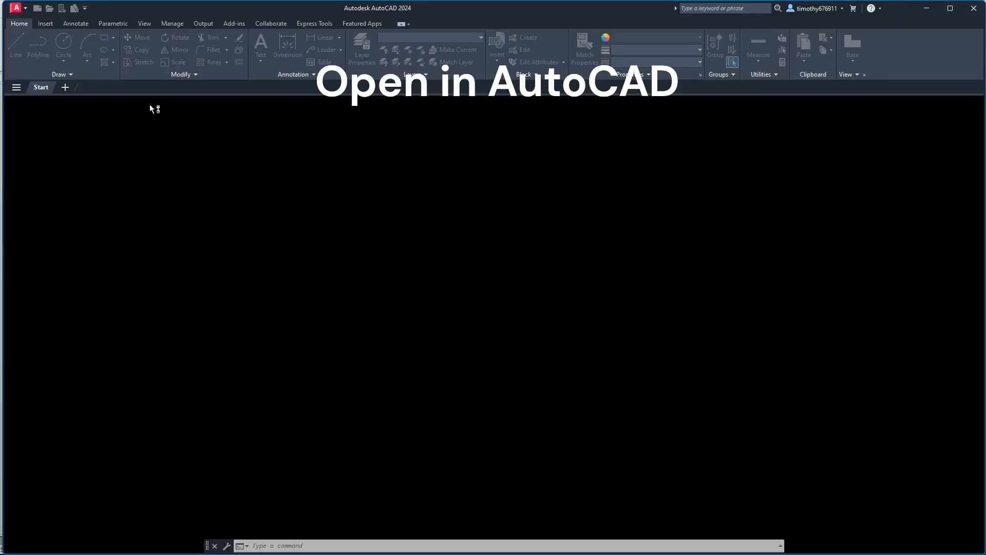
left_click(532, 346)
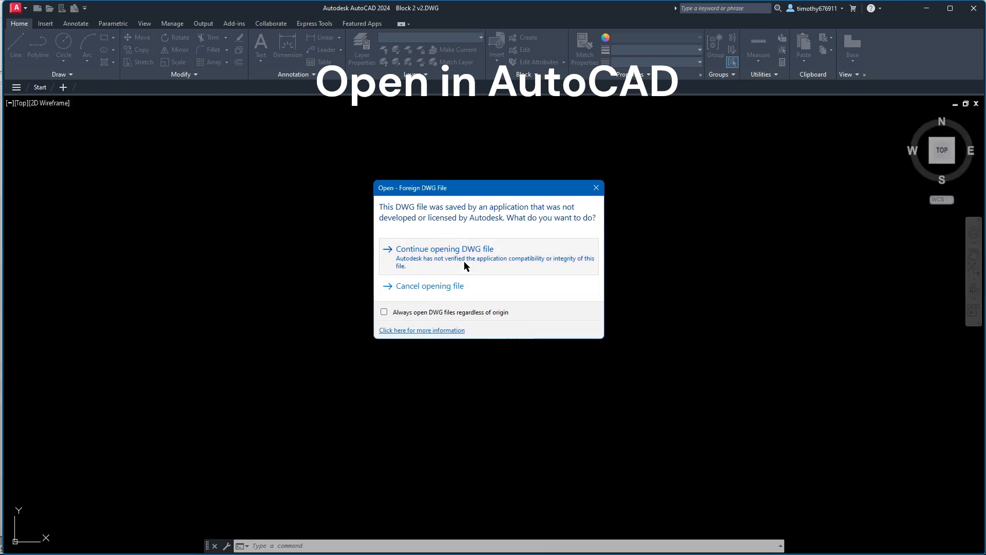
left_click(464, 261)
- Dimension the overall width of Section A-A, placing the dimension line above the view
scroll(699, 322, "up", 5)
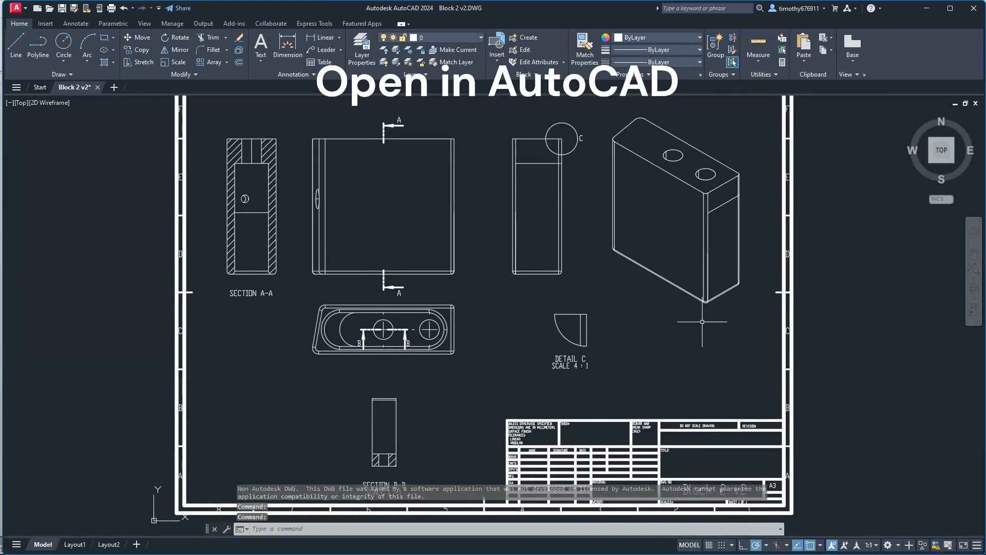
scroll(703, 322, "down", 4)
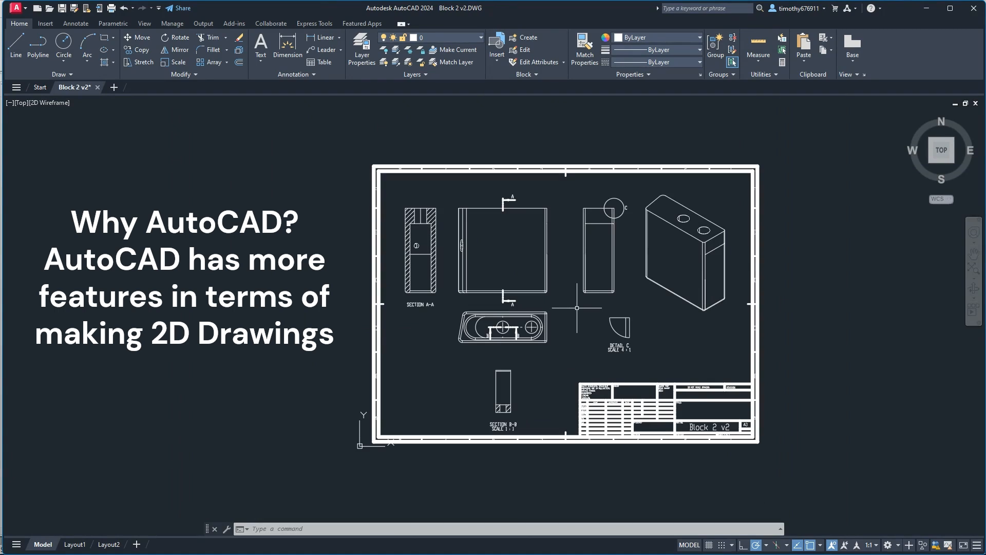
left_click(288, 46)
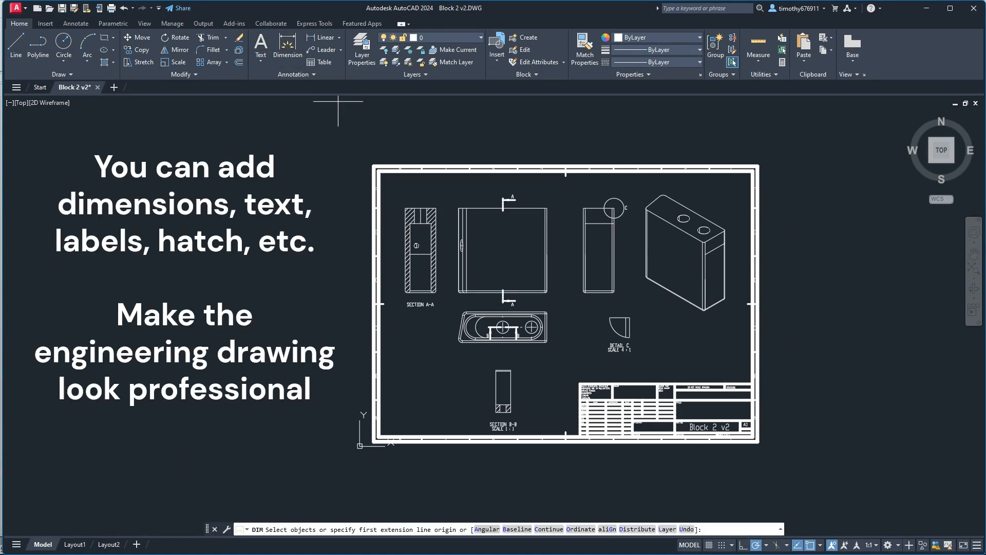
left_click(406, 208)
left_click(436, 208)
left_click(427, 193)
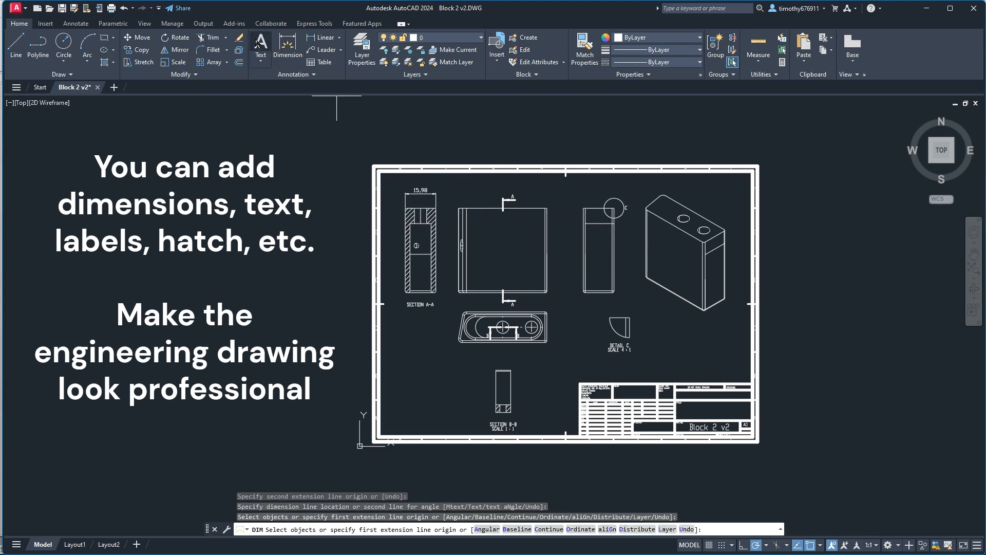
- Add multiline text reading "Text" above the sheet border and save the text changes
left_click(261, 46)
left_click(414, 128)
left_click(486, 141)
type("Text")
key("Escape")
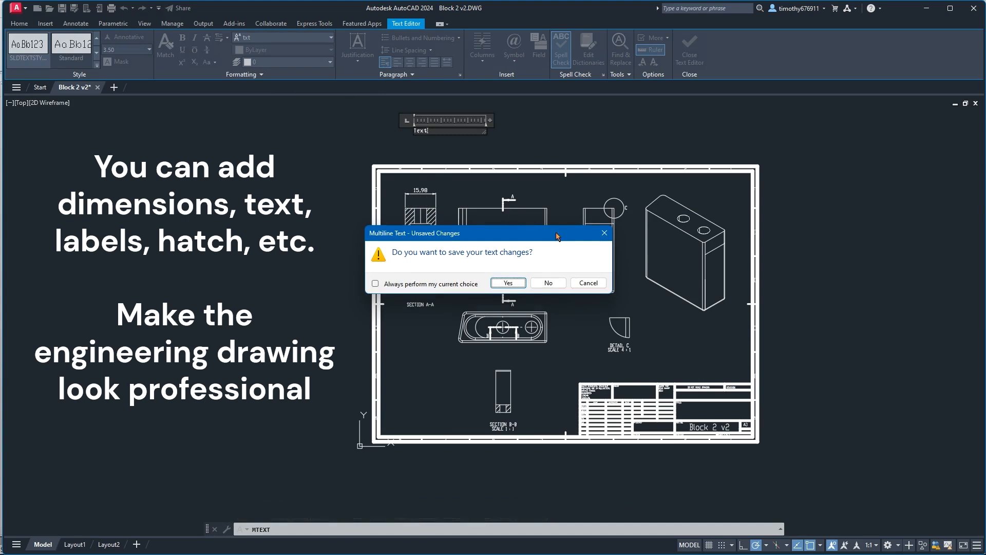
left_click(517, 283)
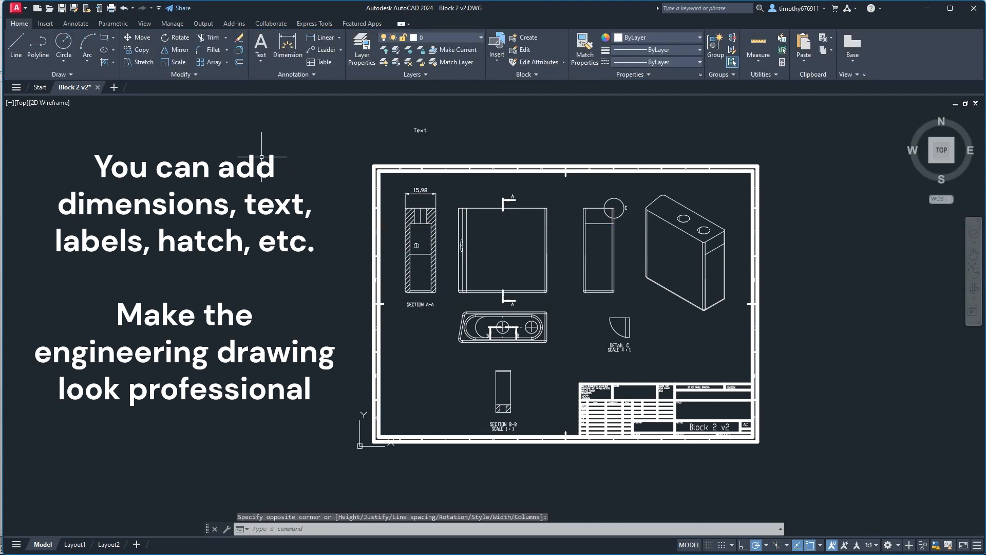